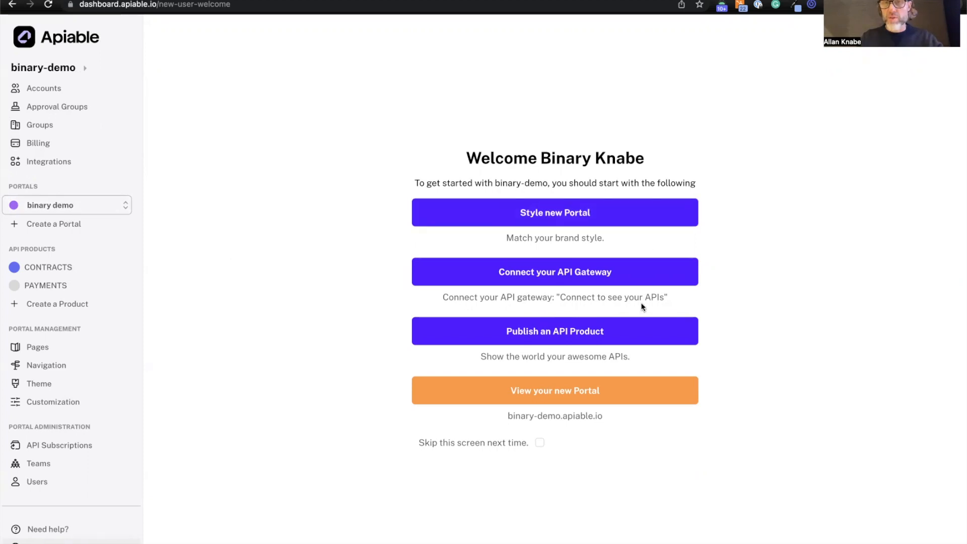
# - Open the new portal's styling settings and show the general logo options
pyautogui.click(612, 211)
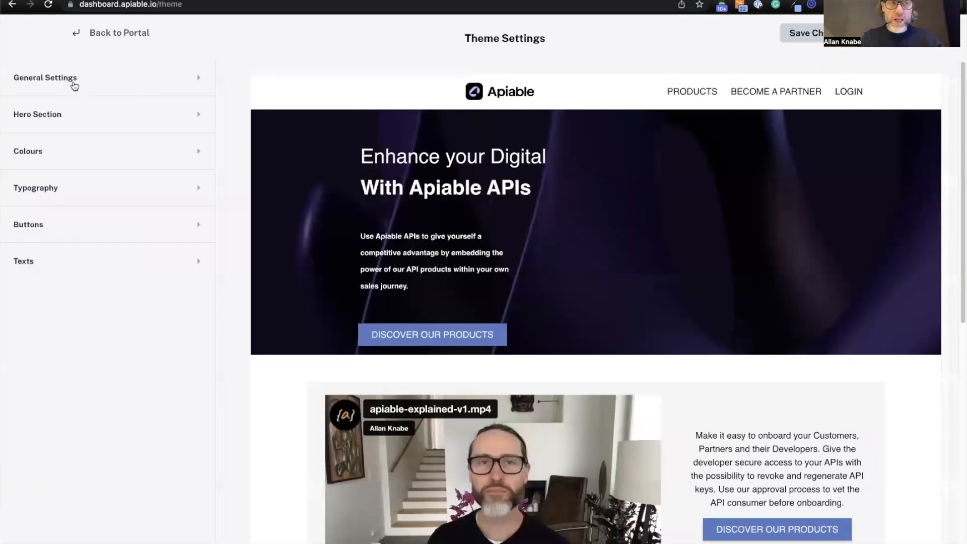
pyautogui.click(74, 85)
pyautogui.click(76, 117)
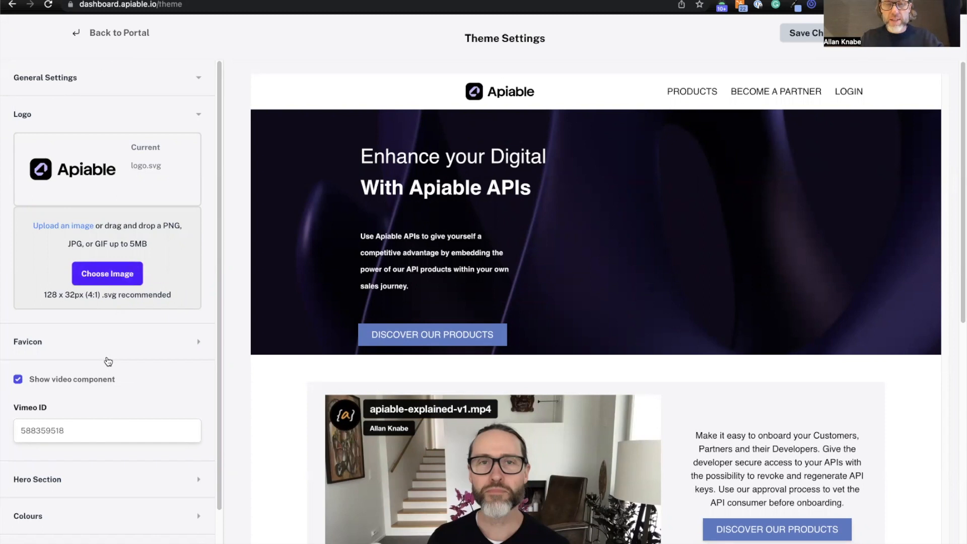
# - Clear the Vimeo ID of the portal's video component
pyautogui.scroll(-1, 108, 361)
pyautogui.click(76, 382)
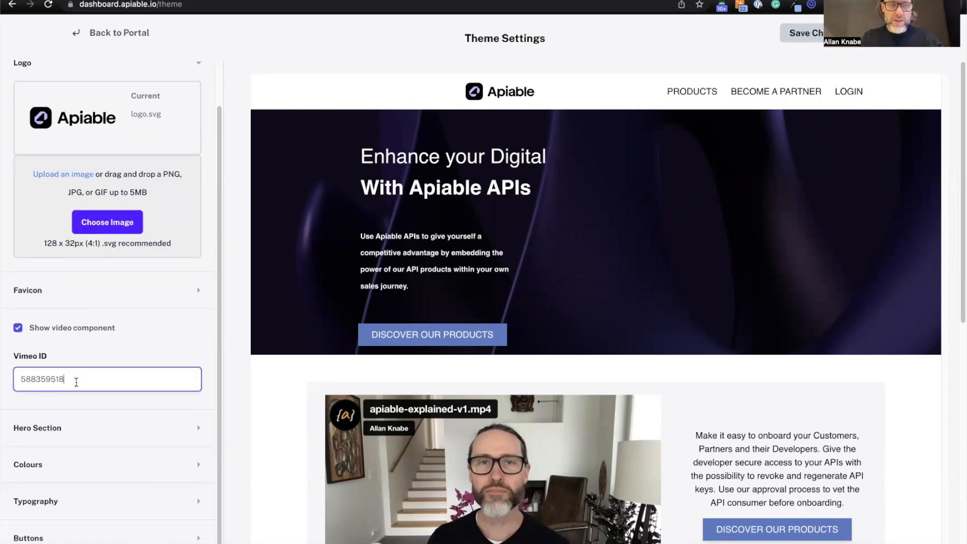
pyautogui.scroll(-1, 118, 375)
pyautogui.scroll(-6, 588, 479)
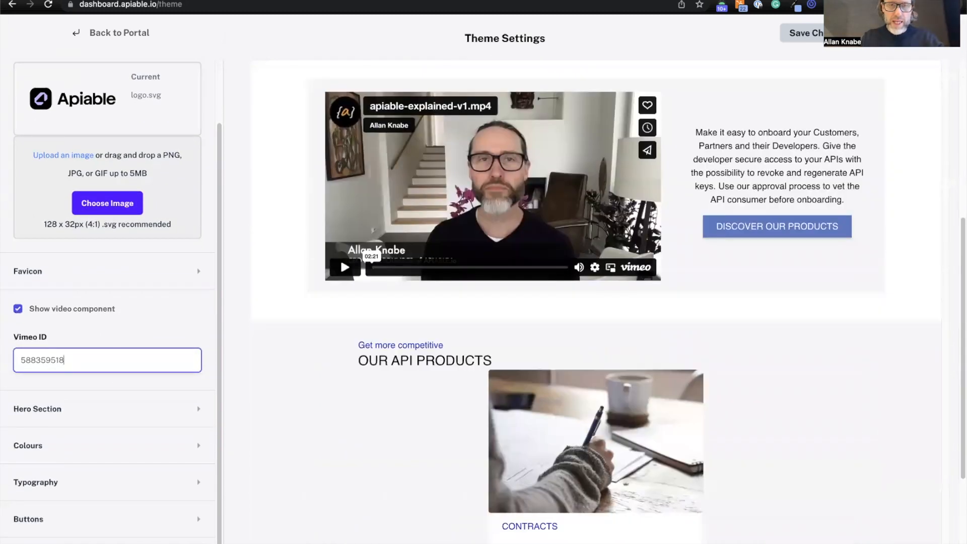
pyautogui.moveTo(84, 359); pyautogui.dragTo(2, 355)
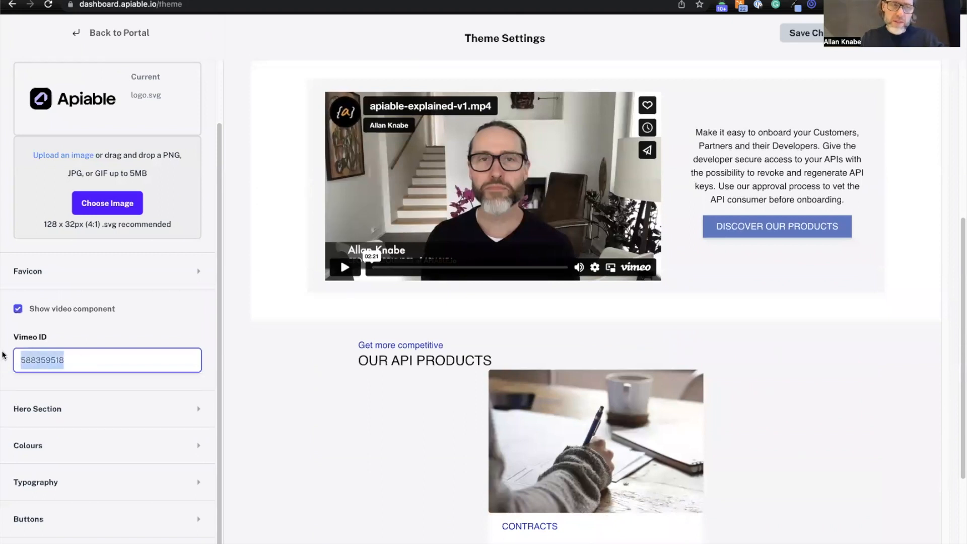
pyautogui.press('BackSpace')
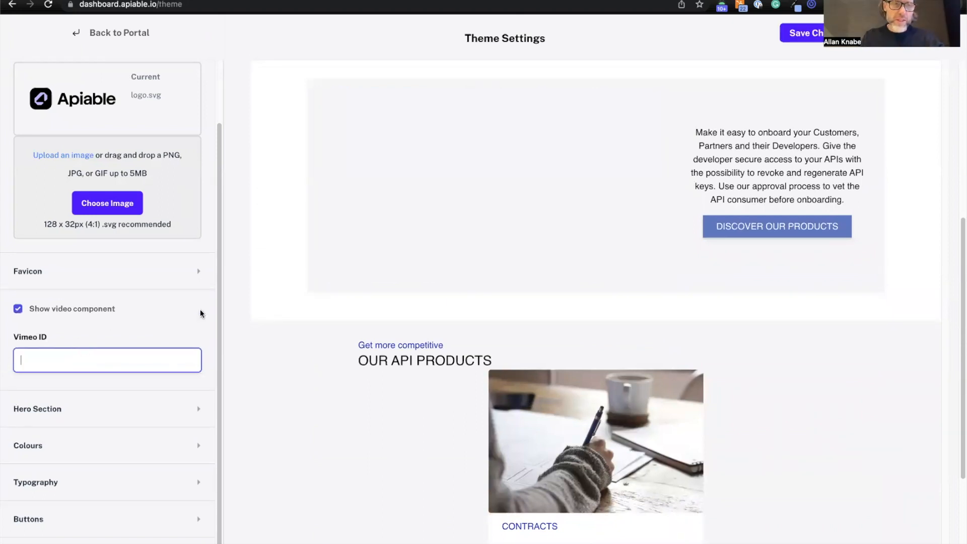
# - Review the hero image settings and set the hero button text to "APIs"
pyautogui.click(114, 407)
pyautogui.scroll(-3, 109, 395)
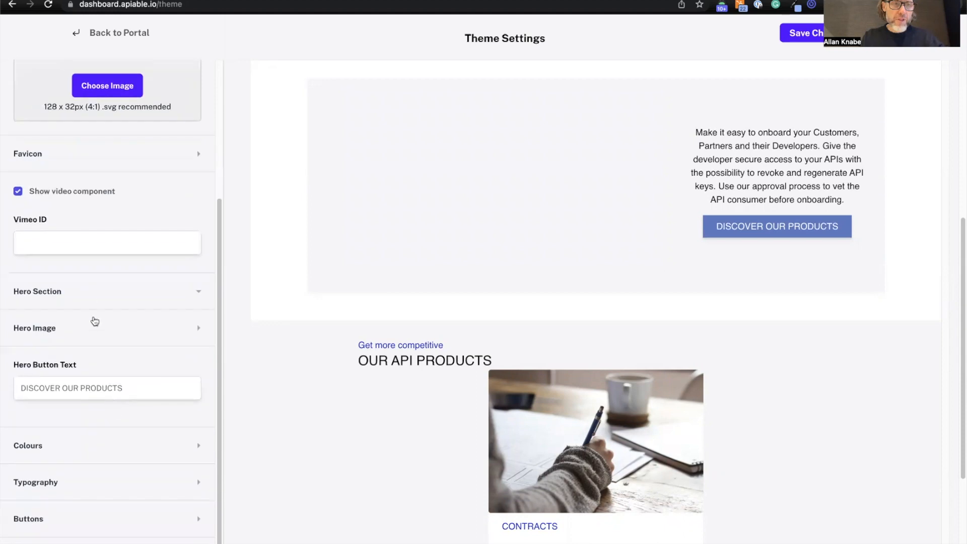
pyautogui.click(87, 337)
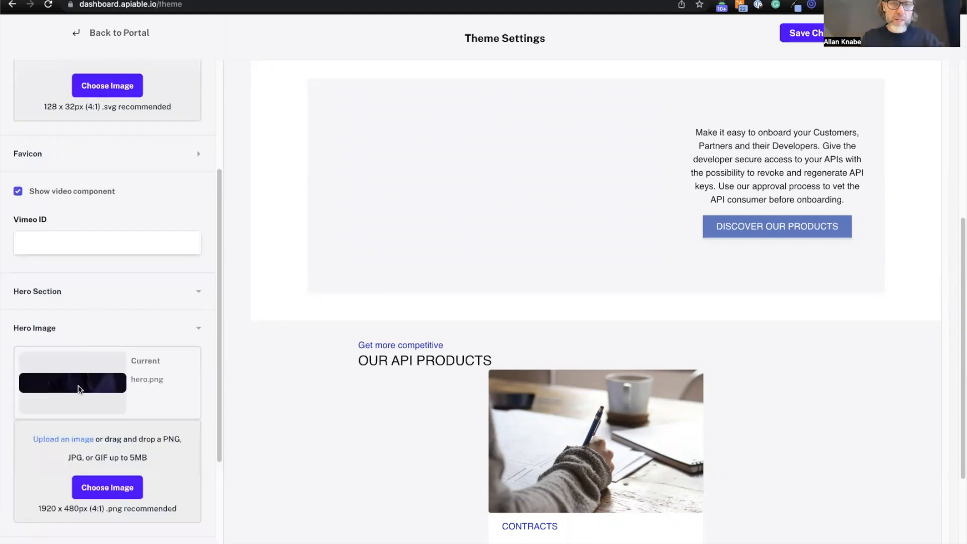
pyautogui.scroll(6, 430, 259)
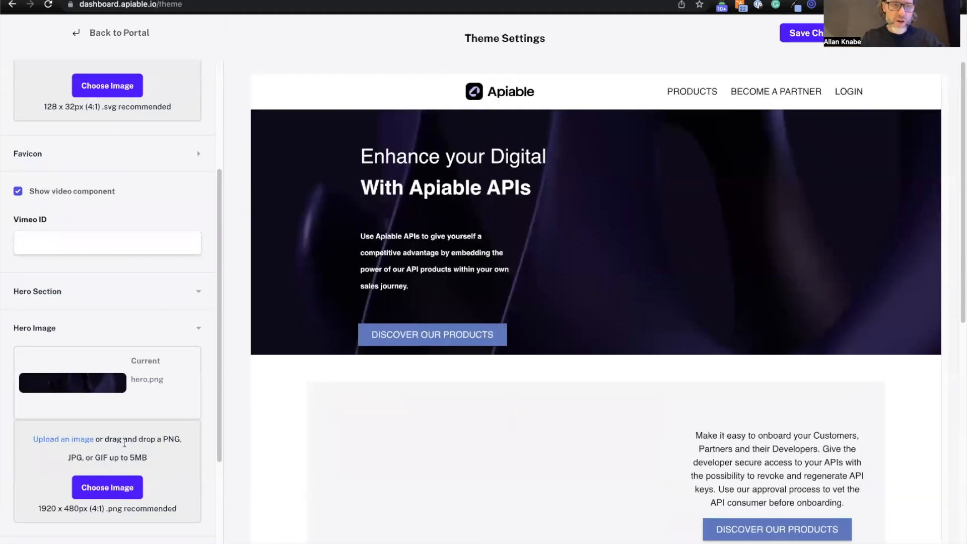
pyautogui.scroll(-4, 124, 443)
pyautogui.moveTo(122, 388); pyautogui.dragTo(5, 388)
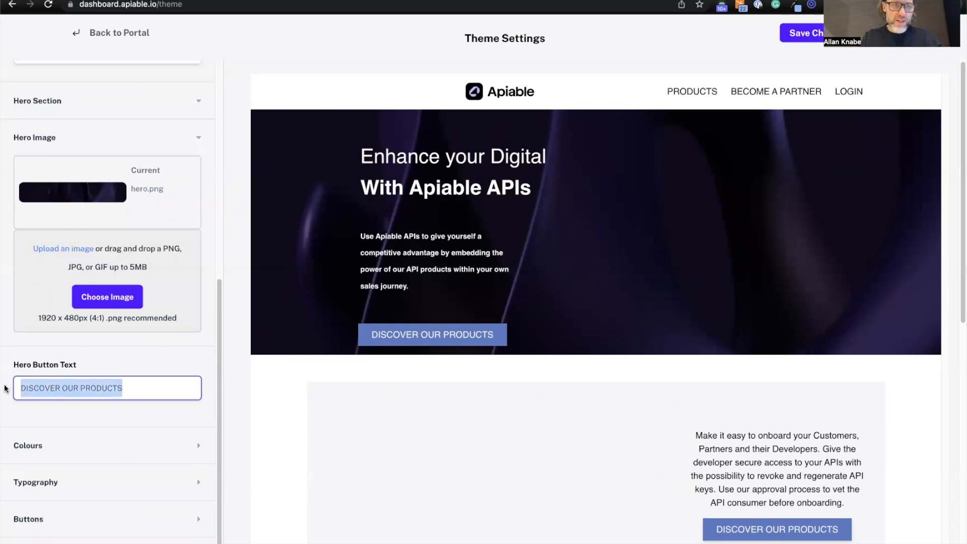
pyautogui.write('API')
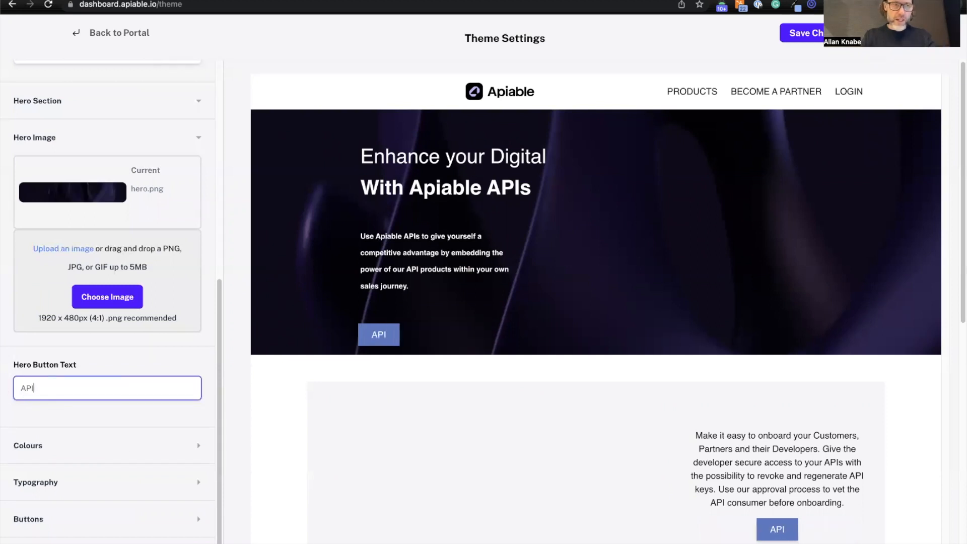
pyautogui.write('s')
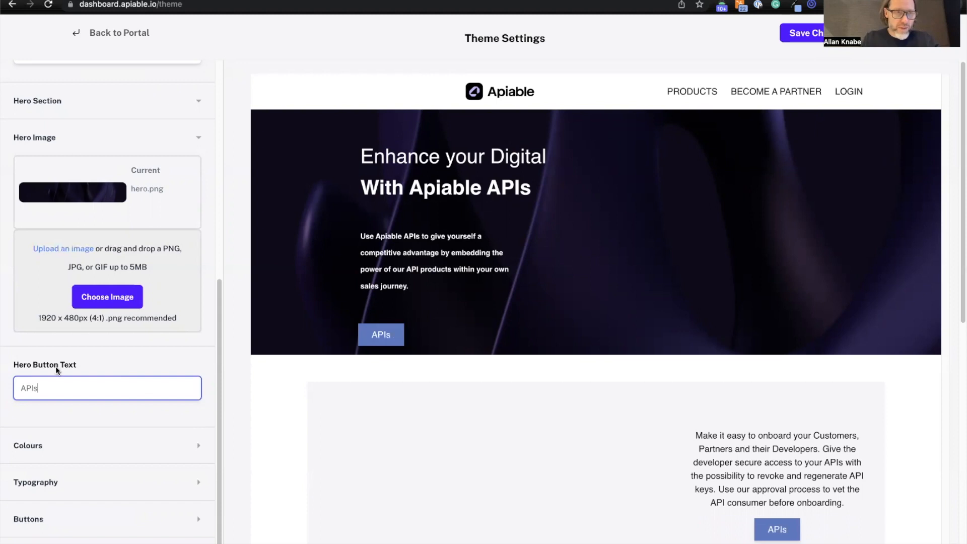
# - Examine the theme's colour settings and the font family options
pyautogui.click(73, 445)
pyautogui.scroll(-5, 124, 441)
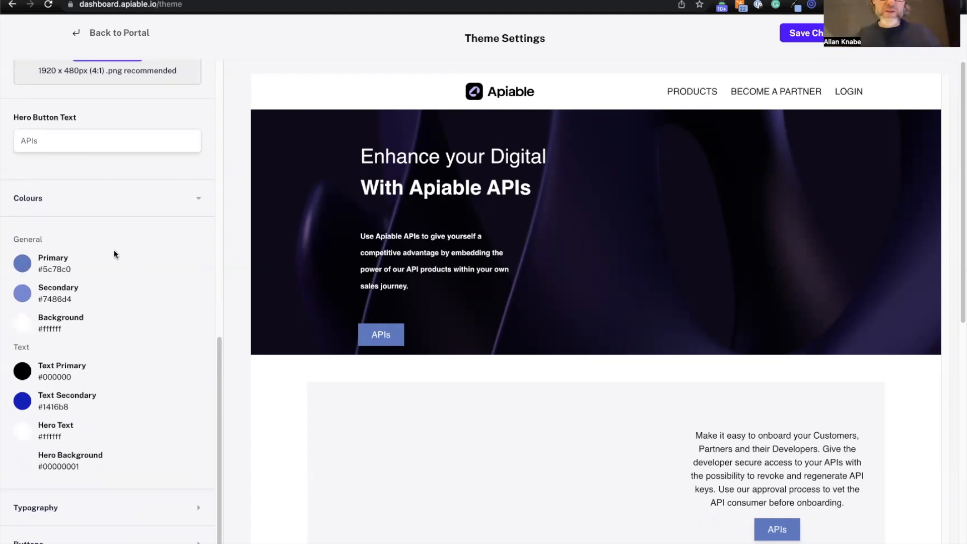
pyautogui.scroll(-1, 118, 304)
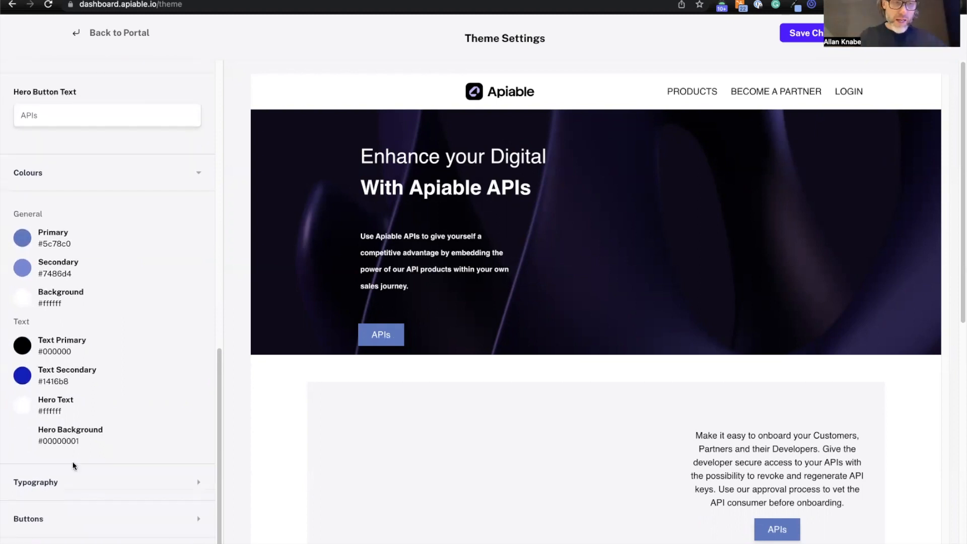
pyautogui.click(96, 481)
pyautogui.scroll(-3, 95, 479)
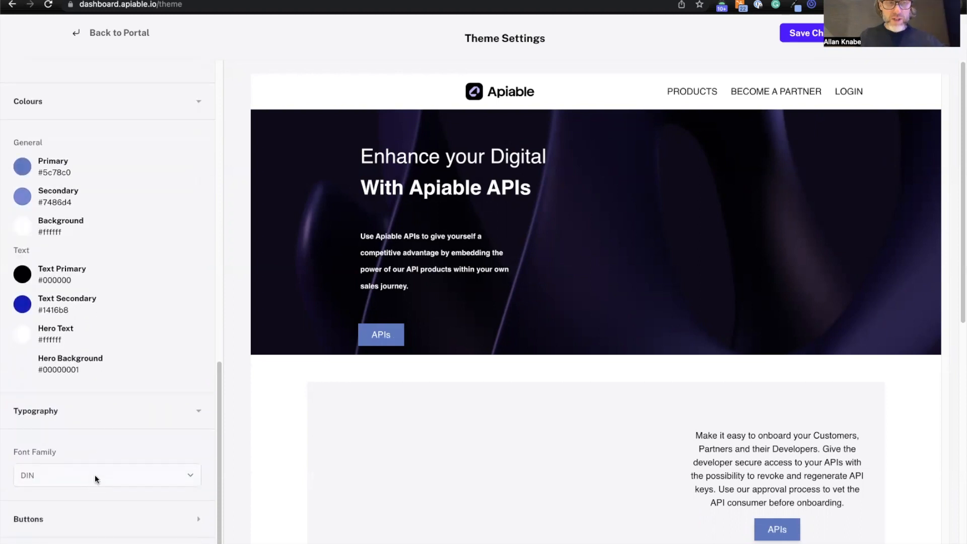
pyautogui.click(95, 474)
pyautogui.click(94, 473)
# - Enable rounded buttons in the theme's button settings
pyautogui.click(80, 520)
pyautogui.scroll(-3, 83, 485)
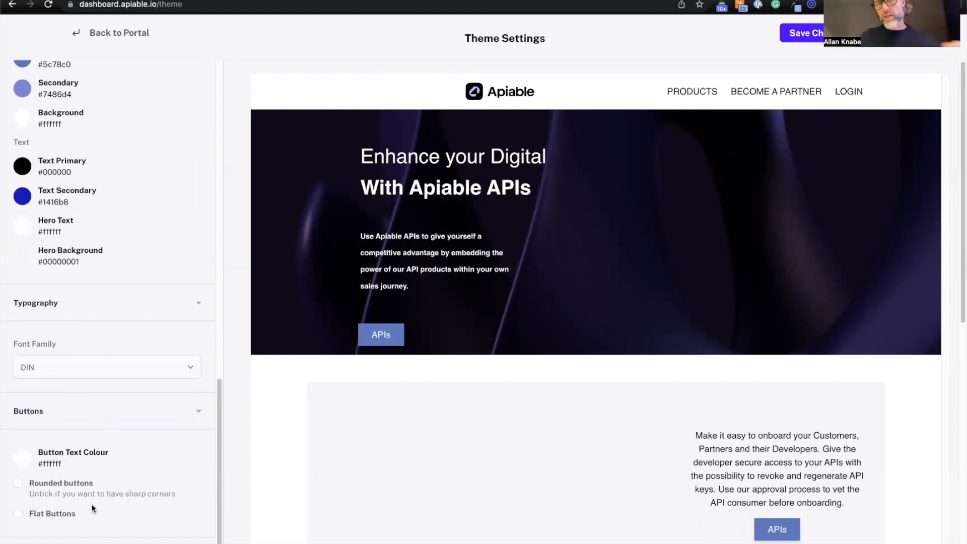
pyautogui.click(17, 483)
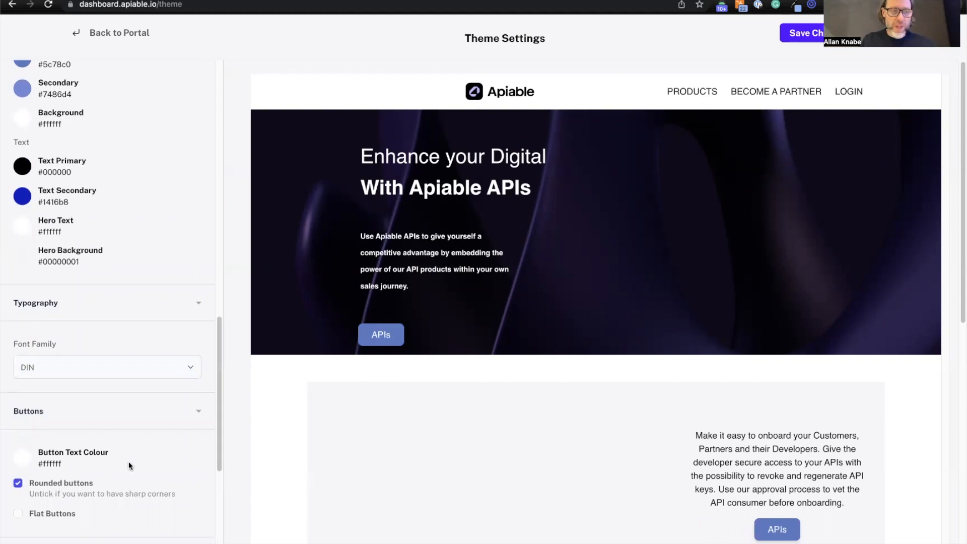
# - Review the theme's text settings, save the theme changes and return to the portal's welcome page
pyautogui.scroll(-6, 128, 461)
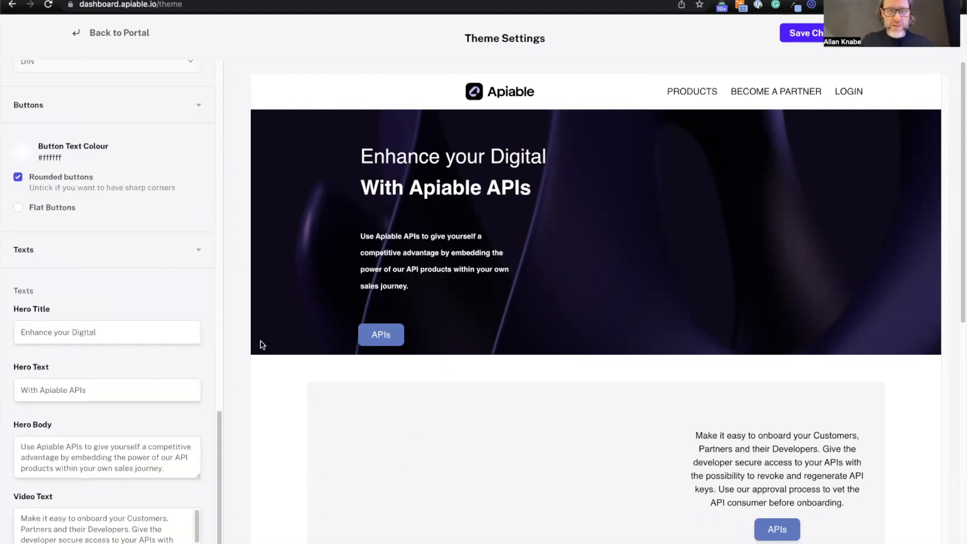
pyautogui.scroll(-1, 107, 349)
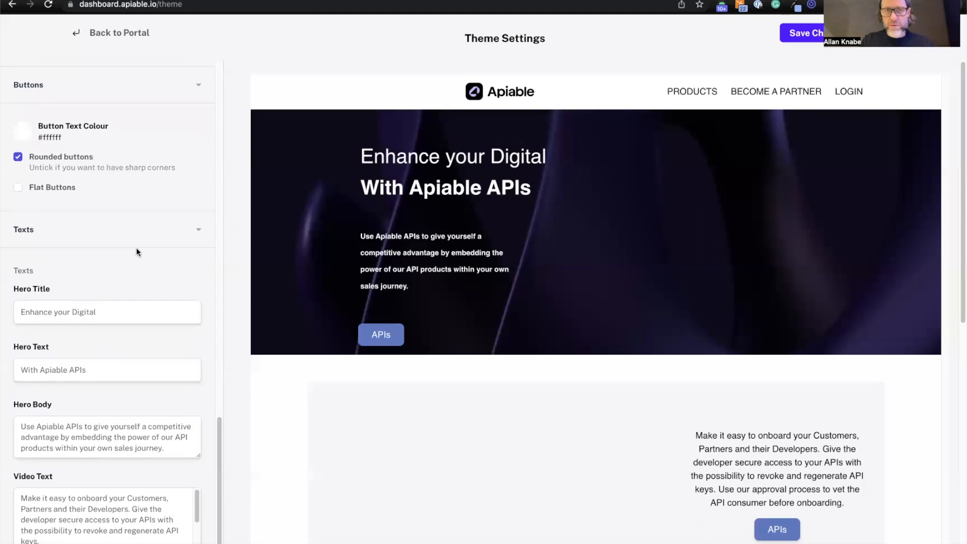
pyautogui.scroll(15, 137, 249)
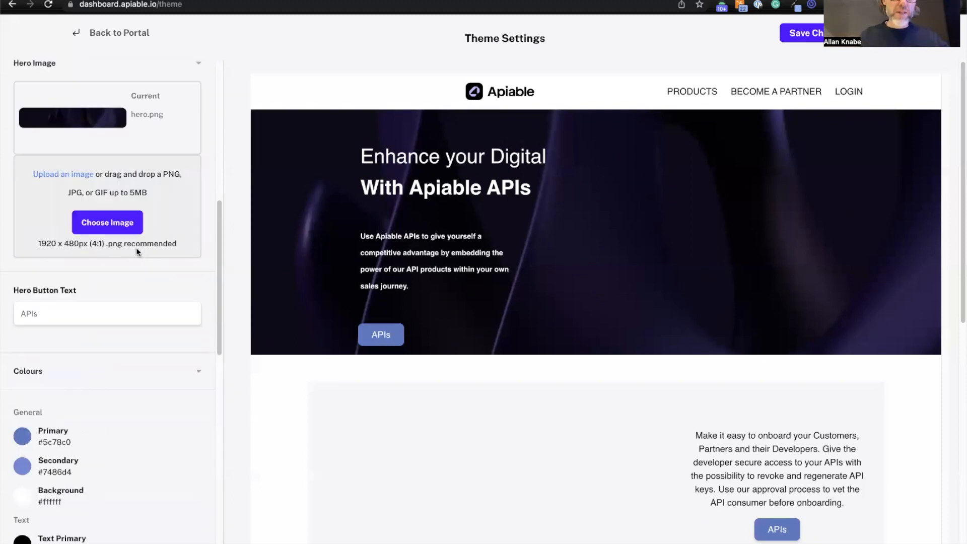
pyautogui.scroll(10, 136, 247)
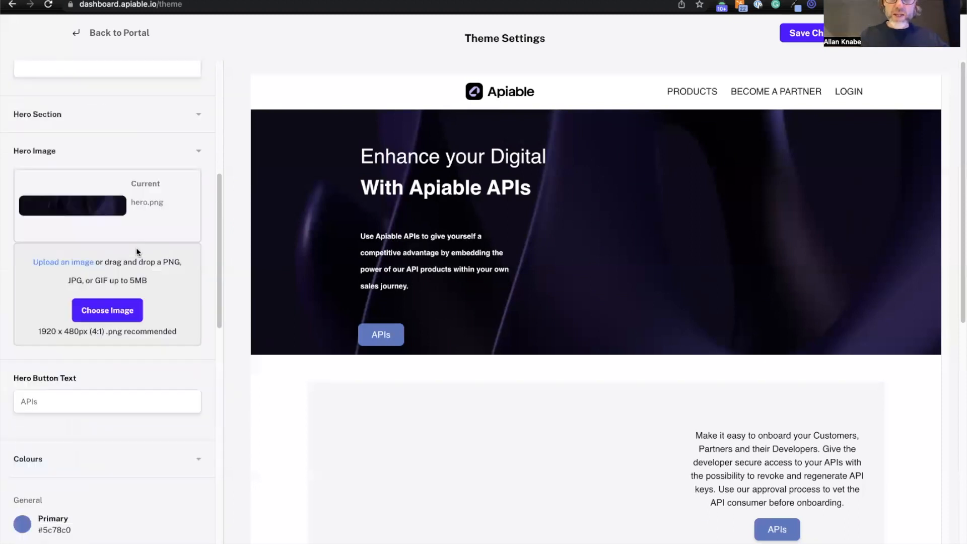
pyautogui.click(793, 34)
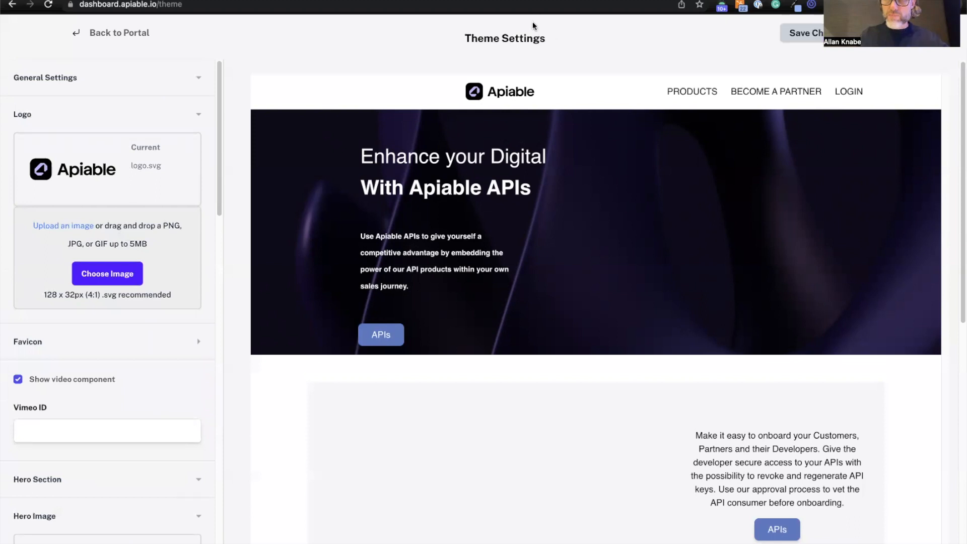
pyautogui.click(110, 34)
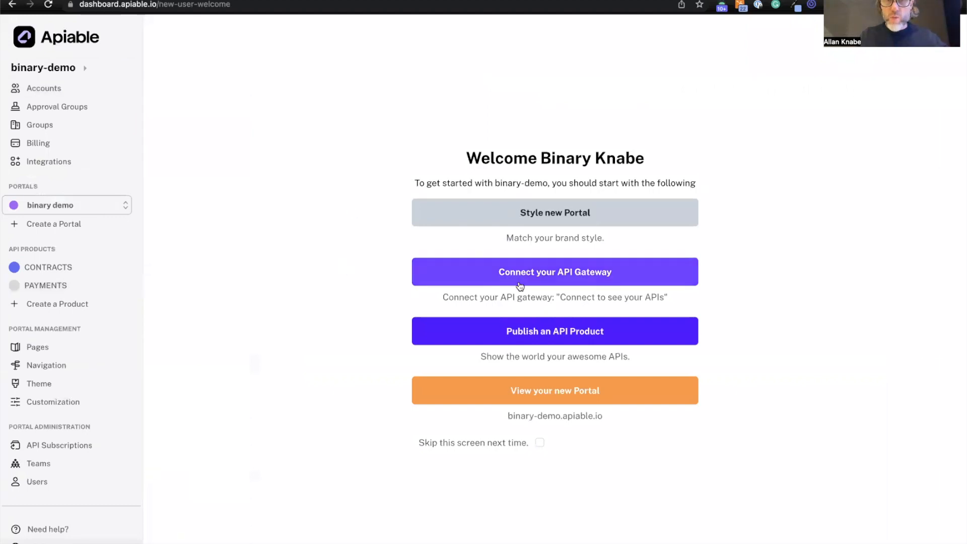
# - Open the API gateways list and bring up the connection form for a new Amazon API Gateway
pyautogui.click(633, 277)
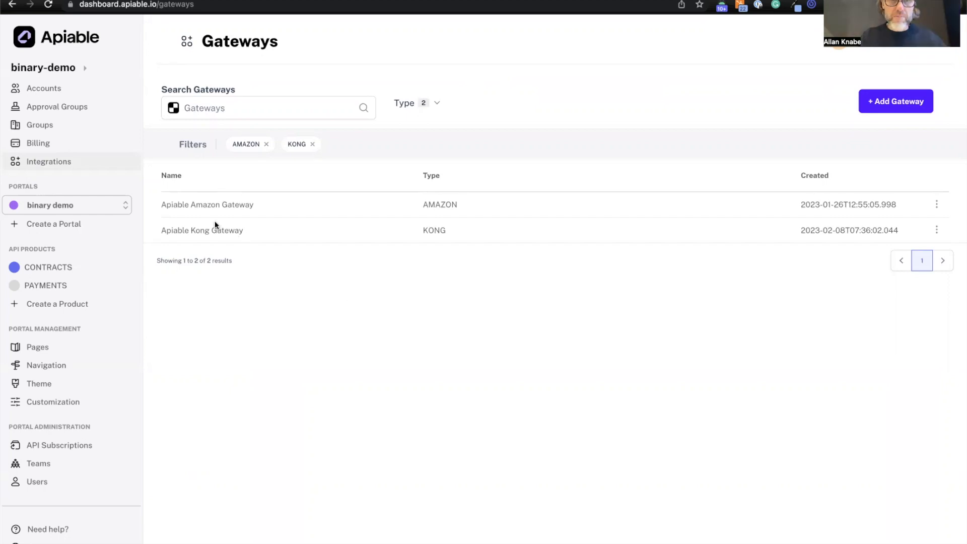
pyautogui.click(897, 102)
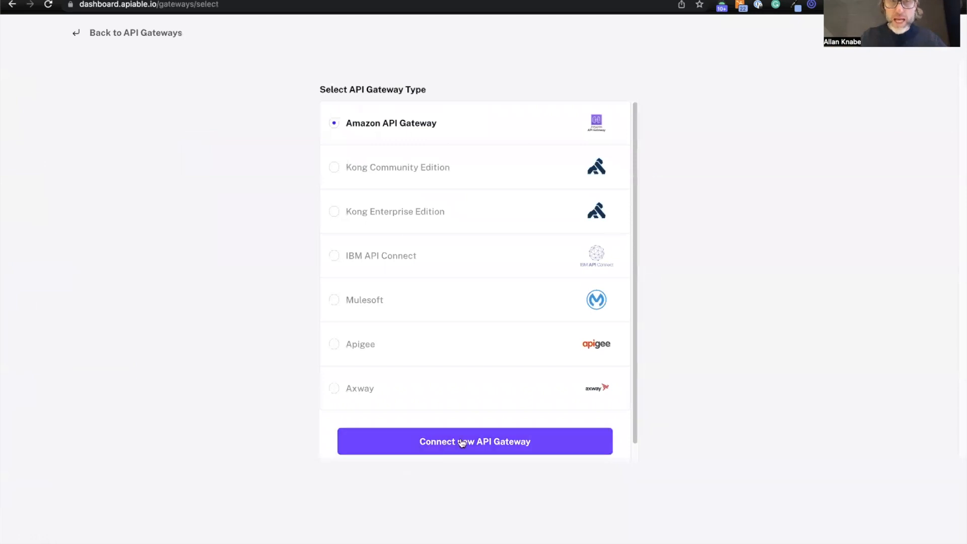
pyautogui.click(462, 442)
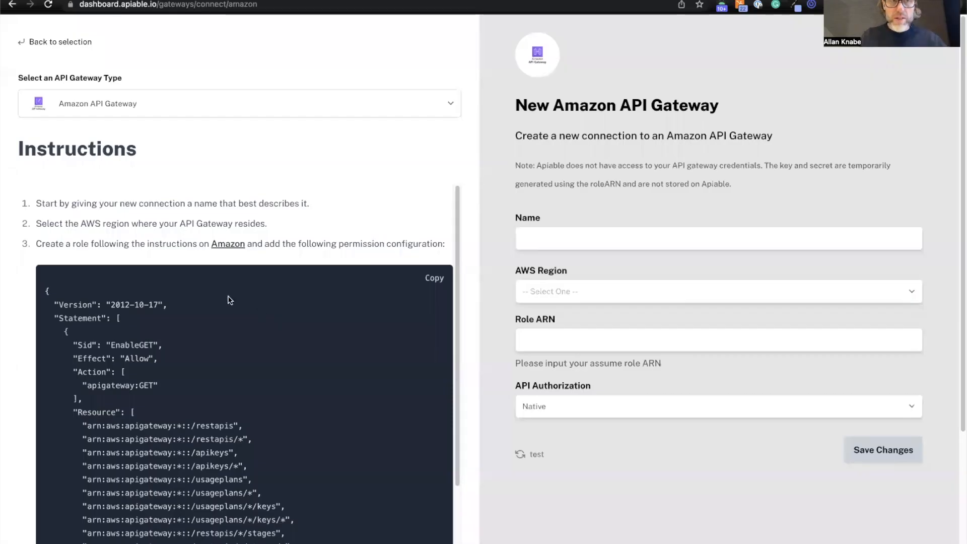
# - Examine the role permission configuration in the Amazon gateway instructions and the API authorization options, keeping Native
pyautogui.moveTo(50, 292); pyautogui.dragTo(259, 521)
pyautogui.scroll(-9, 293, 500)
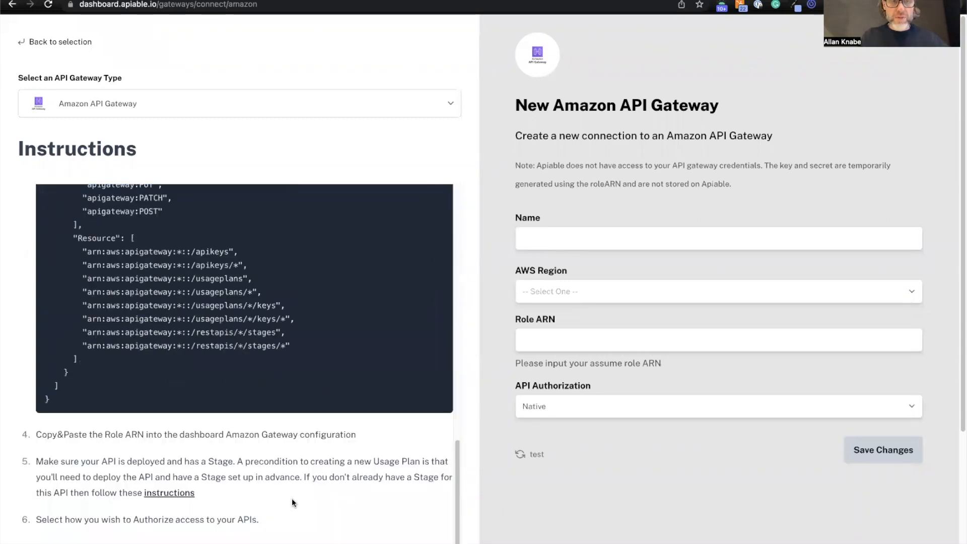
pyautogui.scroll(-1, 292, 501)
pyautogui.scroll(10, 292, 502)
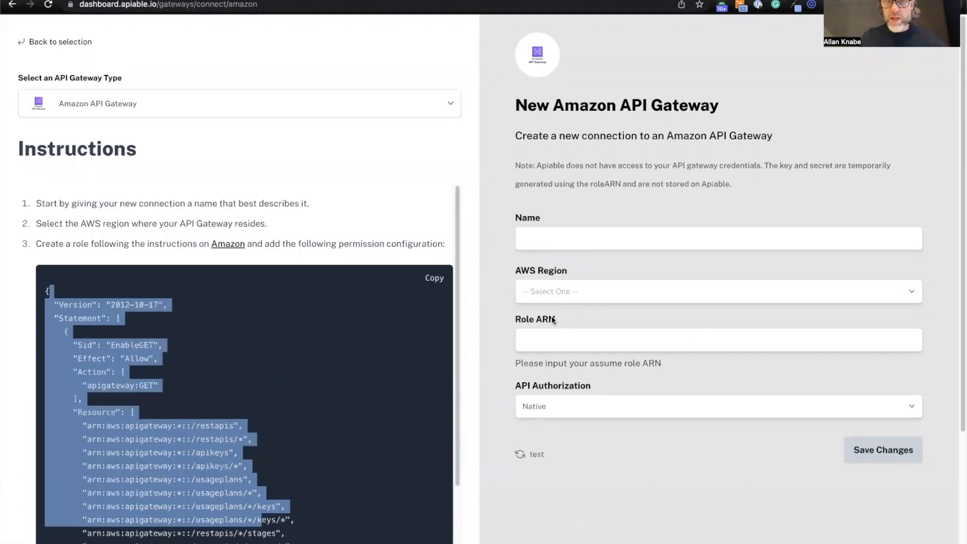
pyautogui.click(311, 157)
pyautogui.click(729, 405)
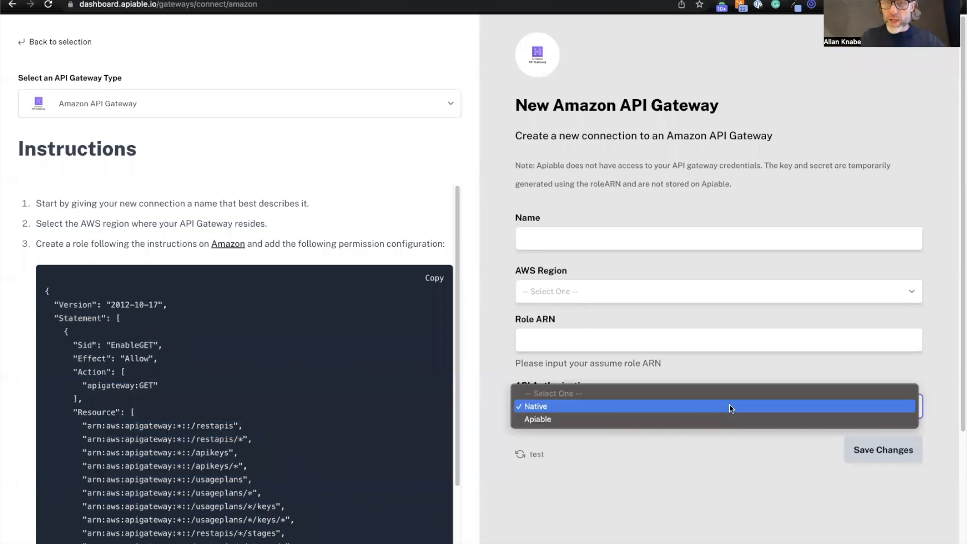
pyautogui.click(684, 407)
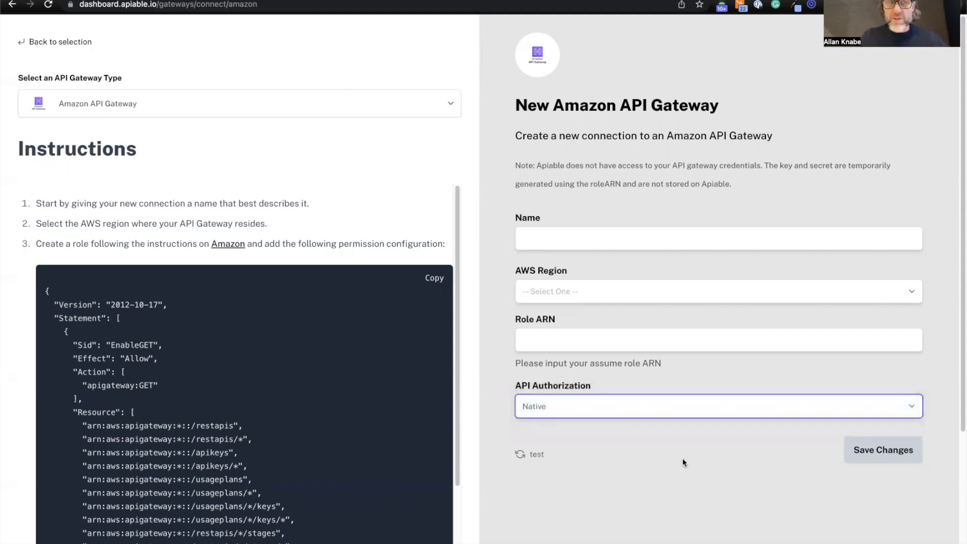
# - Review the existing Apiable Amazon Gateway's connection settings without changing them and return to the welcome page
pyautogui.click(55, 43)
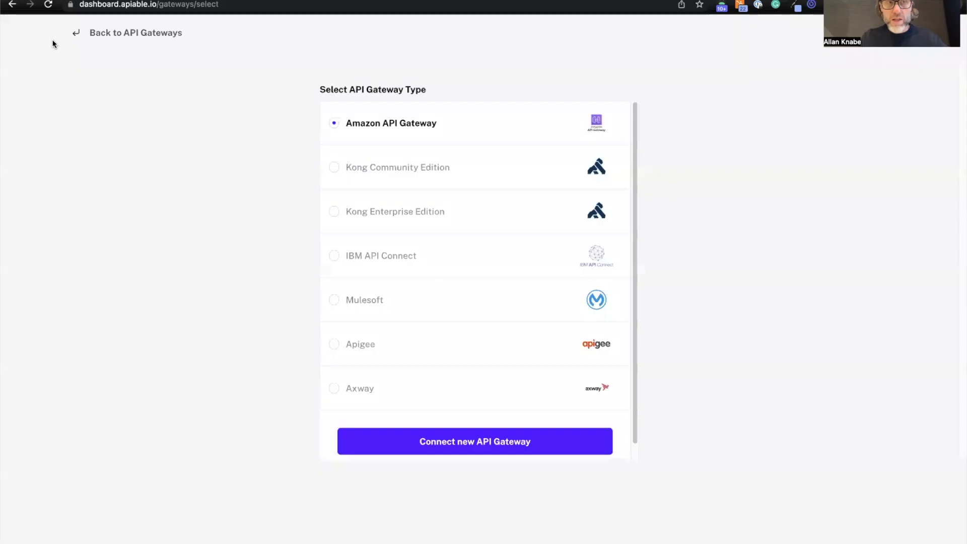
pyautogui.click(135, 33)
pyautogui.click(216, 205)
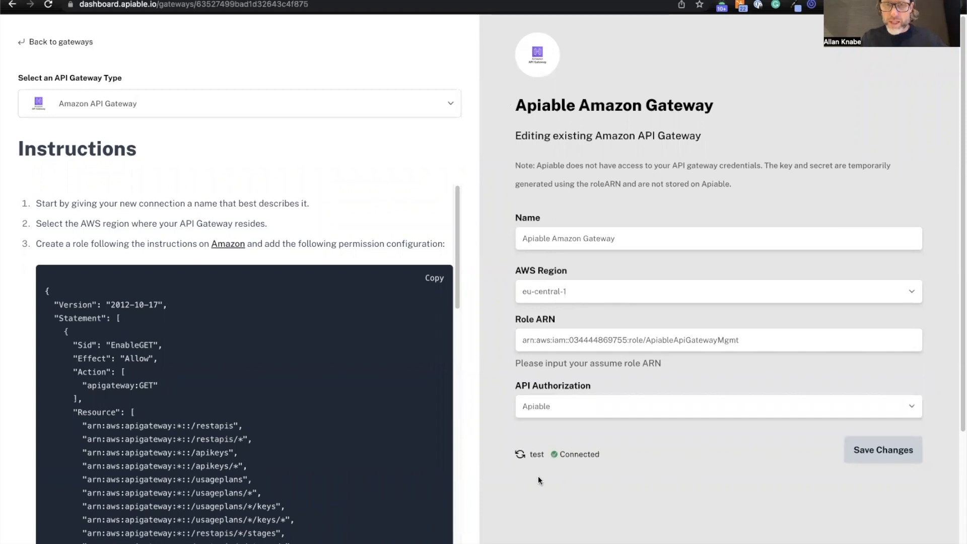
pyautogui.tripleClick(617, 448)
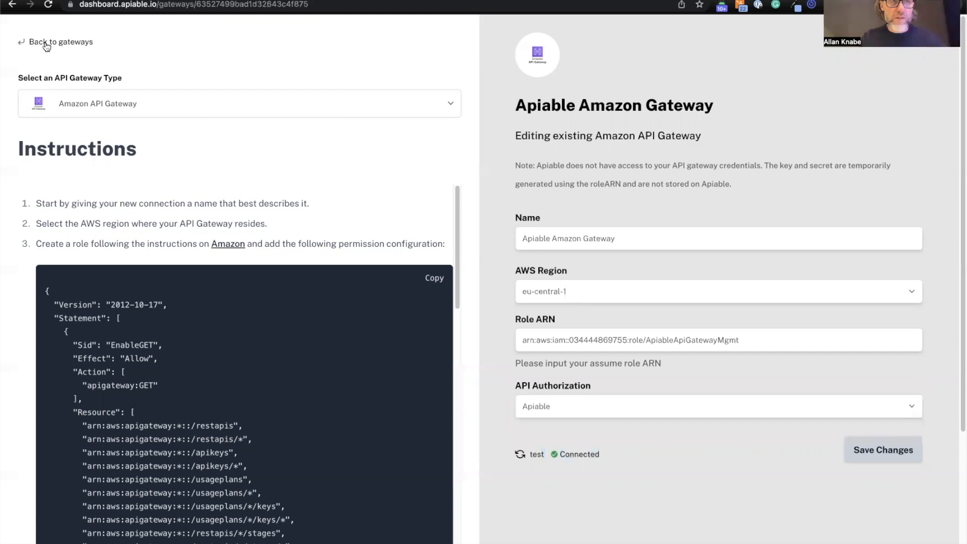
pyautogui.click(22, 40)
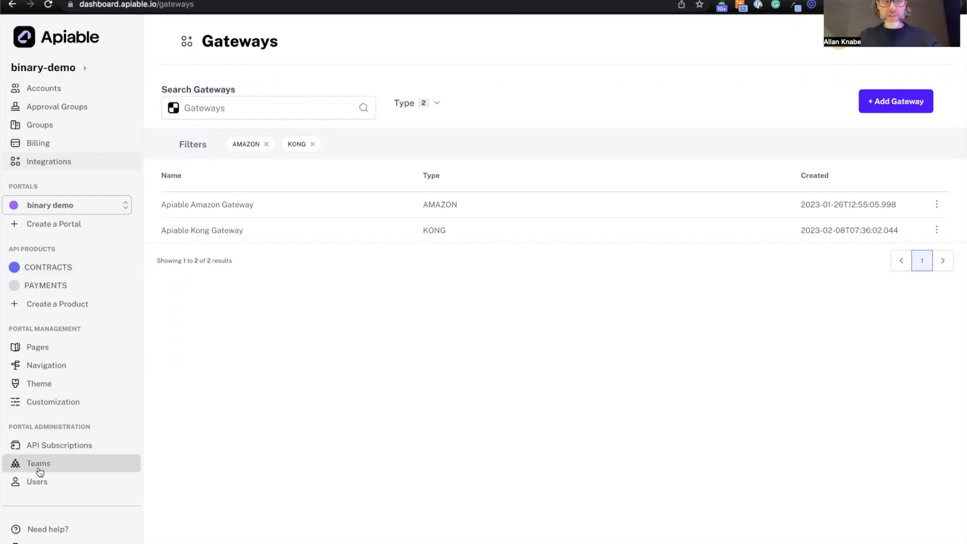
pyautogui.click(57, 540)
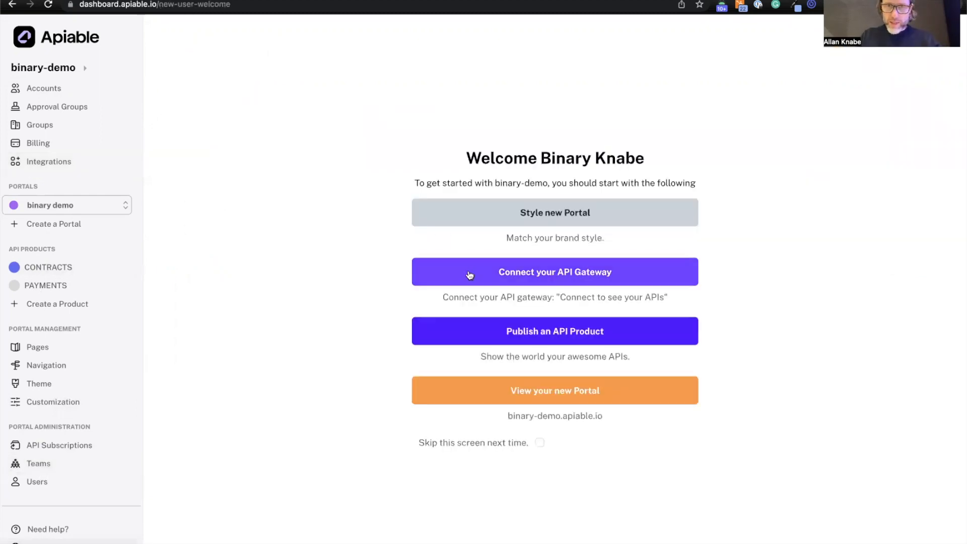
# - Create a new API product and name it Cats
pyautogui.click(558, 333)
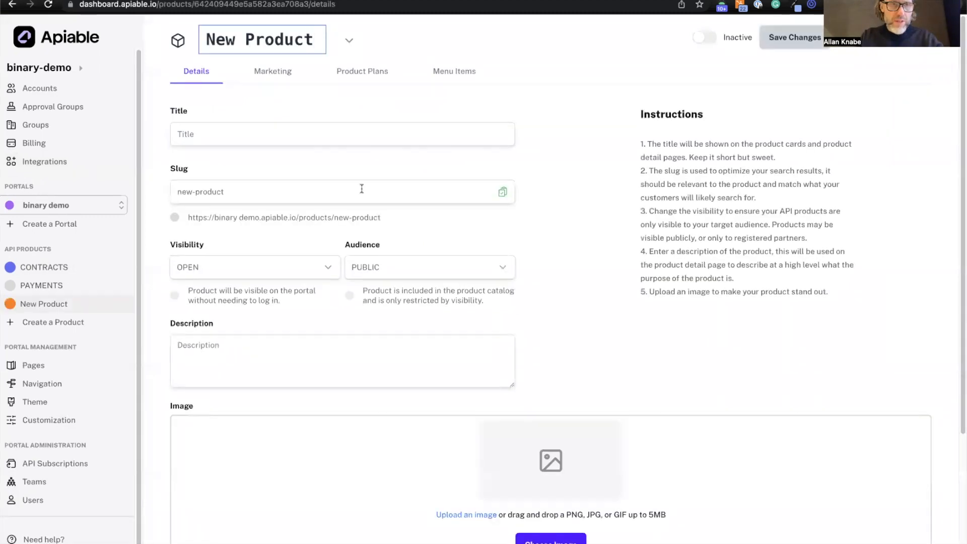
pyautogui.moveTo(315, 41); pyautogui.dragTo(170, 32)
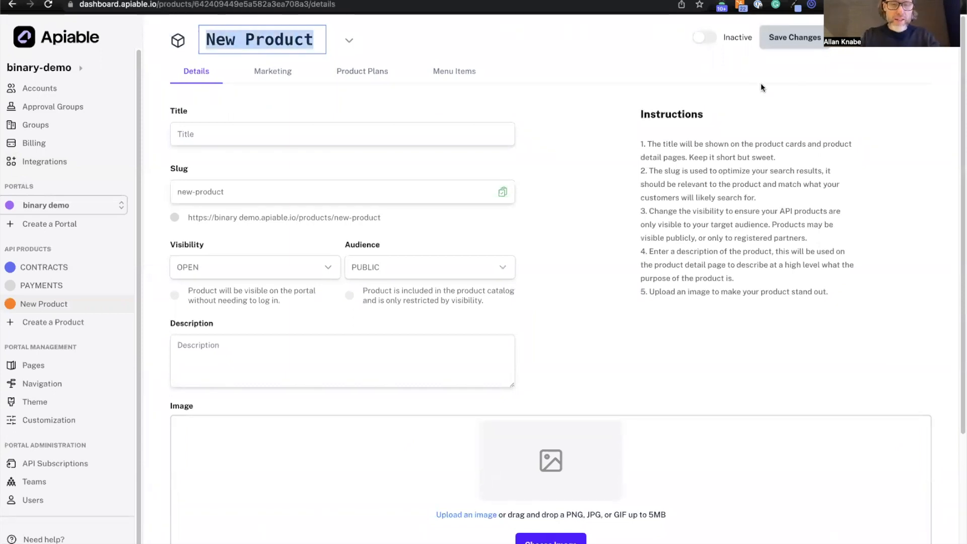
pyautogui.write('Cats')
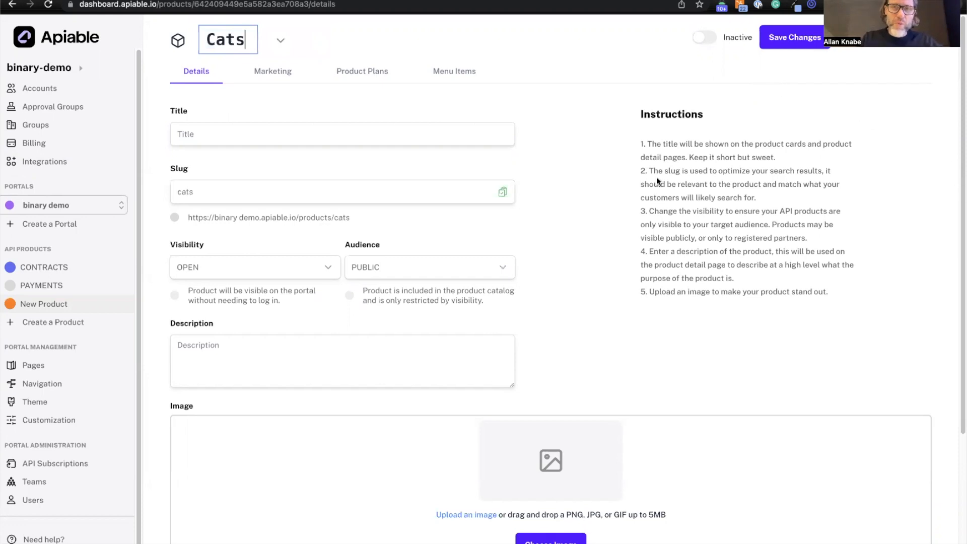
pyautogui.click(595, 157)
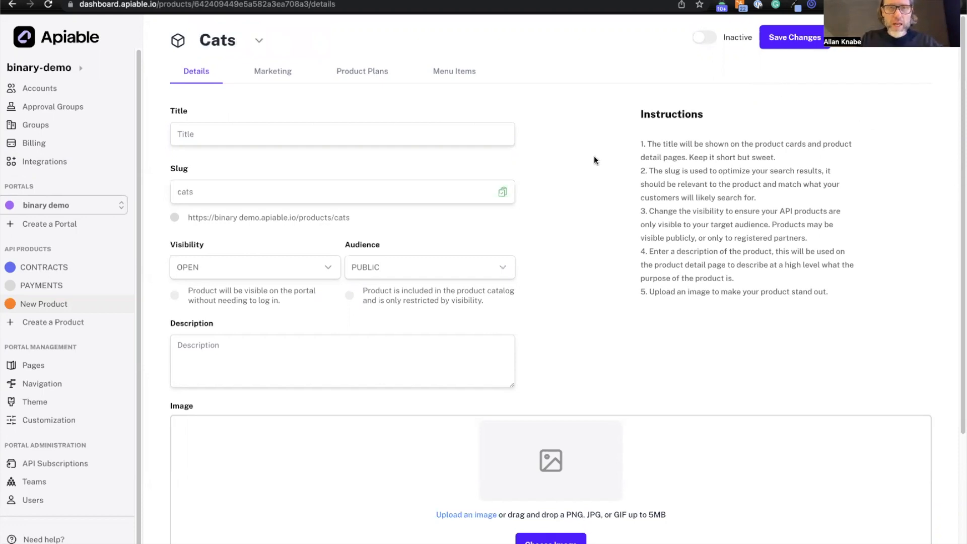
# - Set the Cats product's title to "CAT APIs"
pyautogui.click(317, 130)
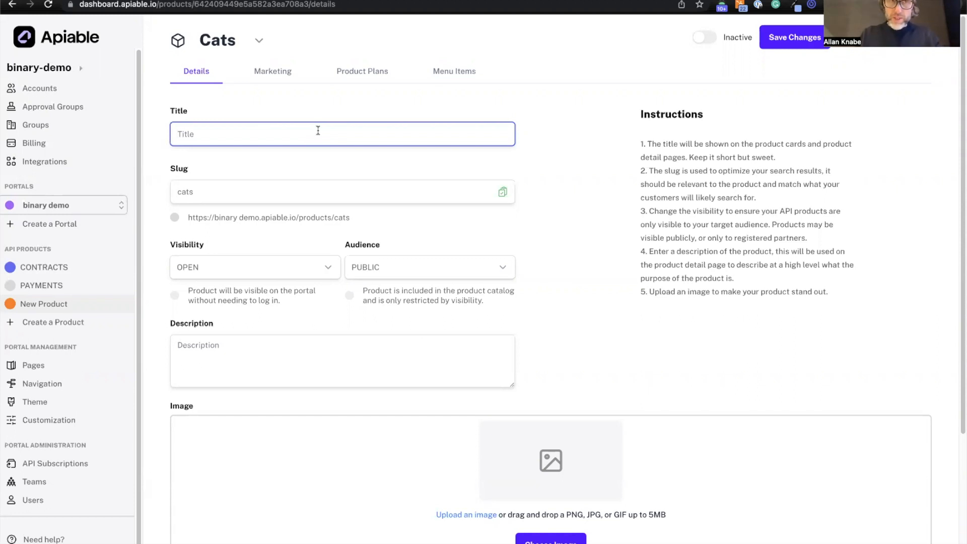
pyautogui.write('CAT Ap')
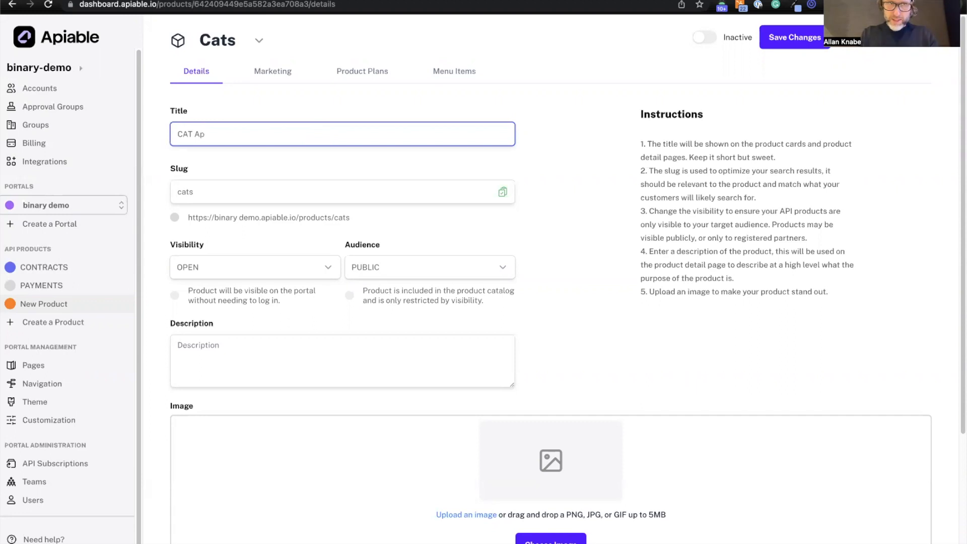
pyautogui.press('BackSpace')
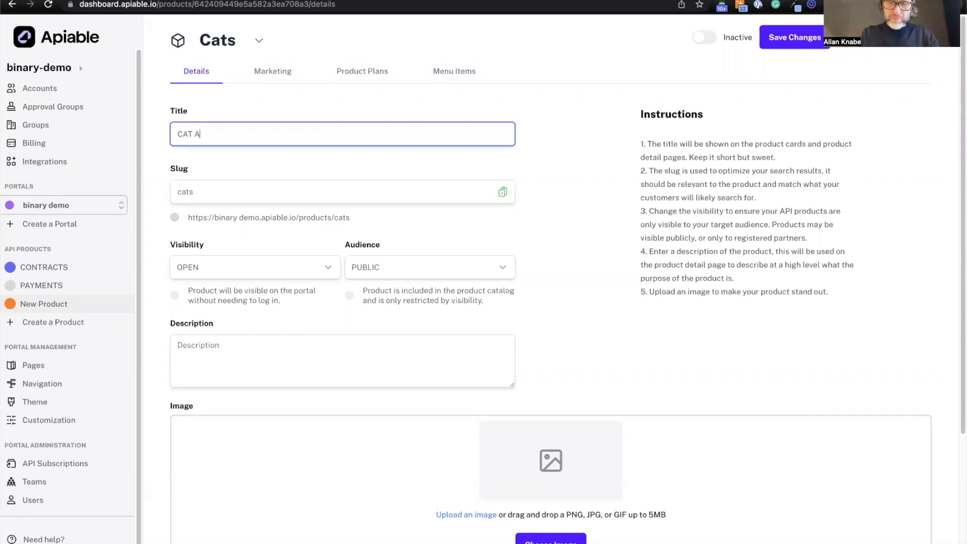
pyautogui.write('PIs')
pyautogui.click(582, 169)
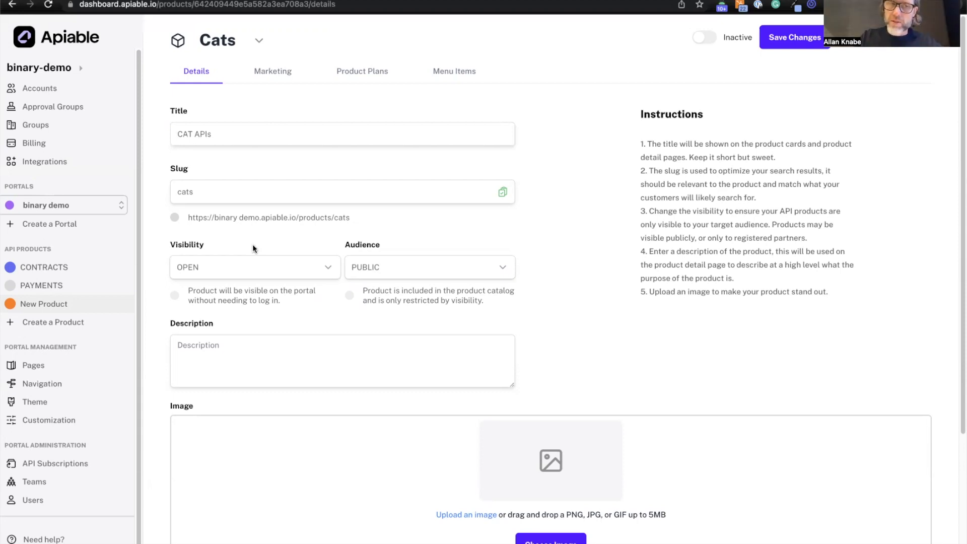
# - Review the Cats product's visibility and audience options, keeping OPEN and PUBLIC
pyautogui.click(262, 269)
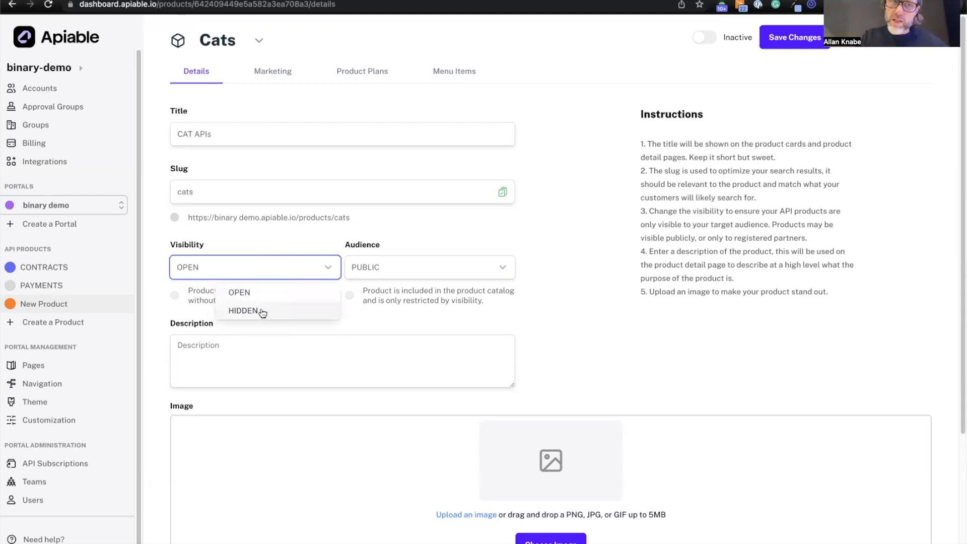
pyautogui.click(279, 229)
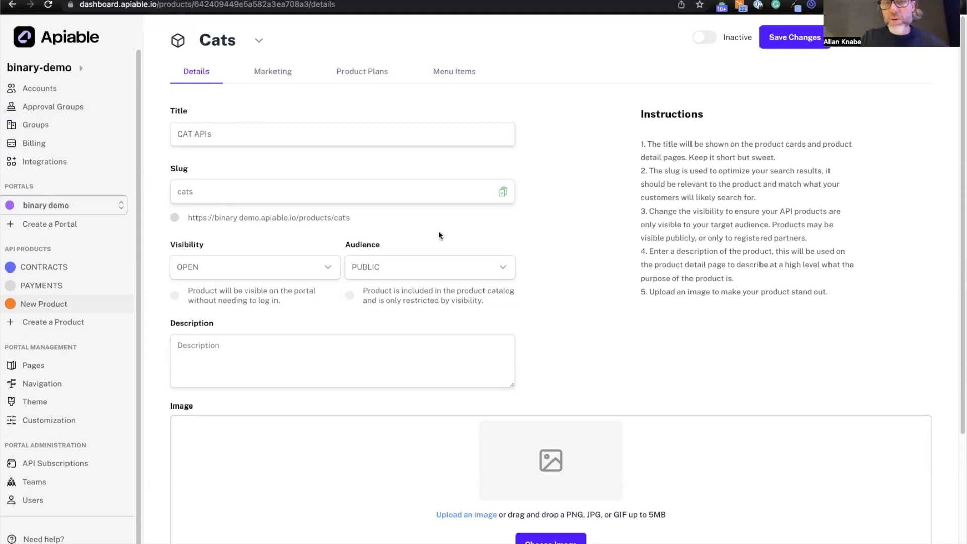
pyautogui.click(504, 270)
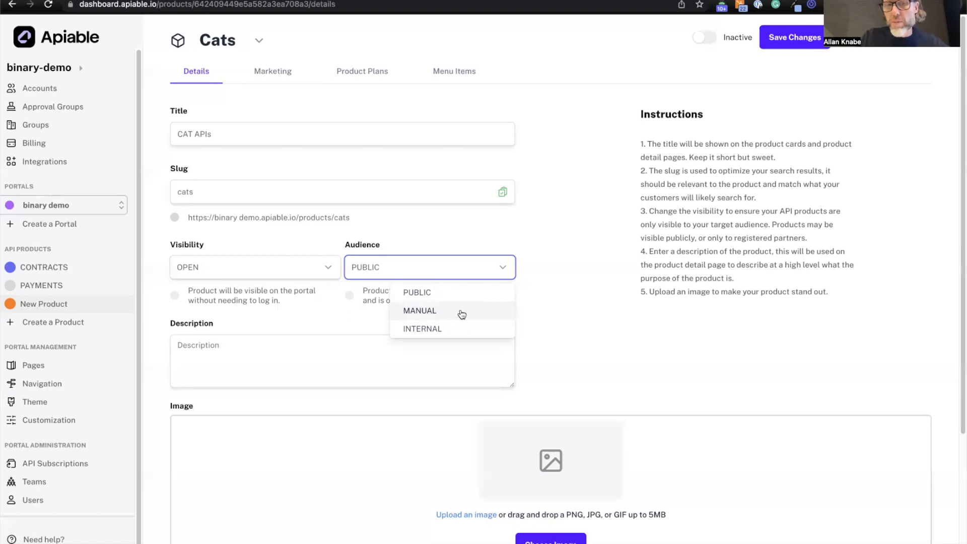
pyautogui.click(574, 220)
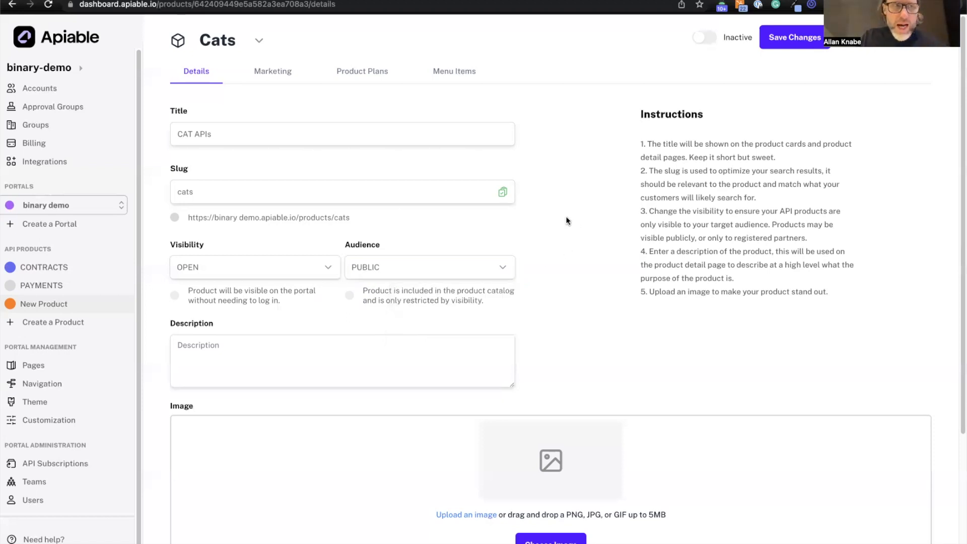
# - Open the existing CONTRACTS product and review its details, including the description and image
pyautogui.click(44, 270)
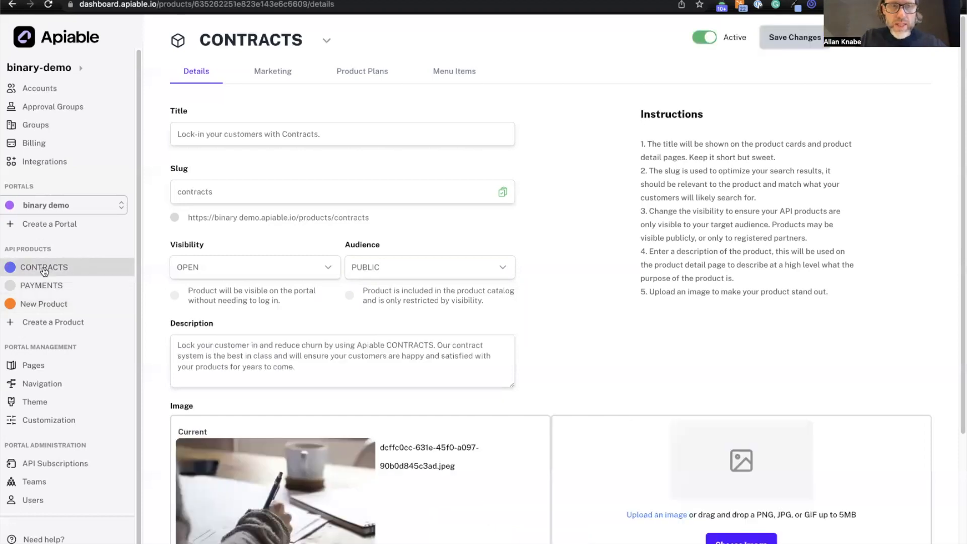
pyautogui.scroll(-4, 553, 202)
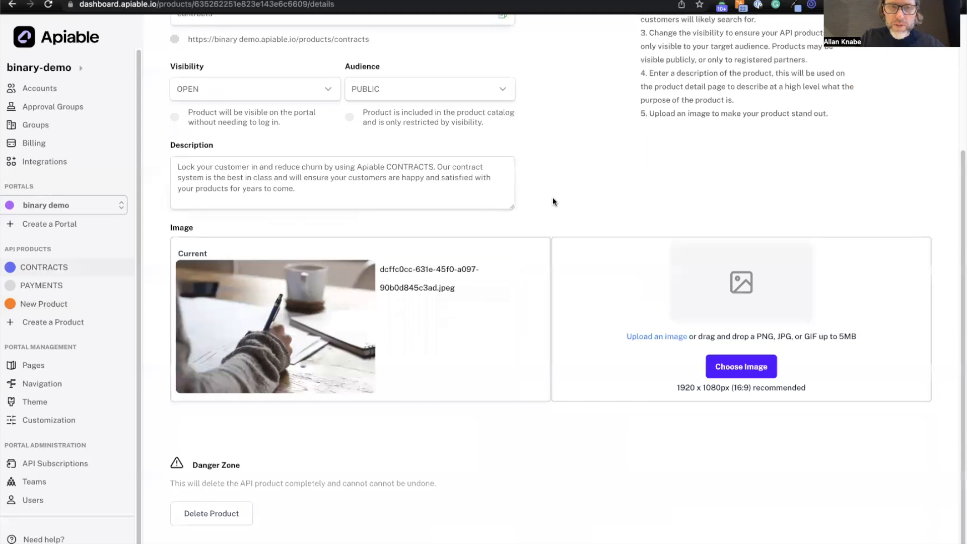
pyautogui.scroll(4, 553, 202)
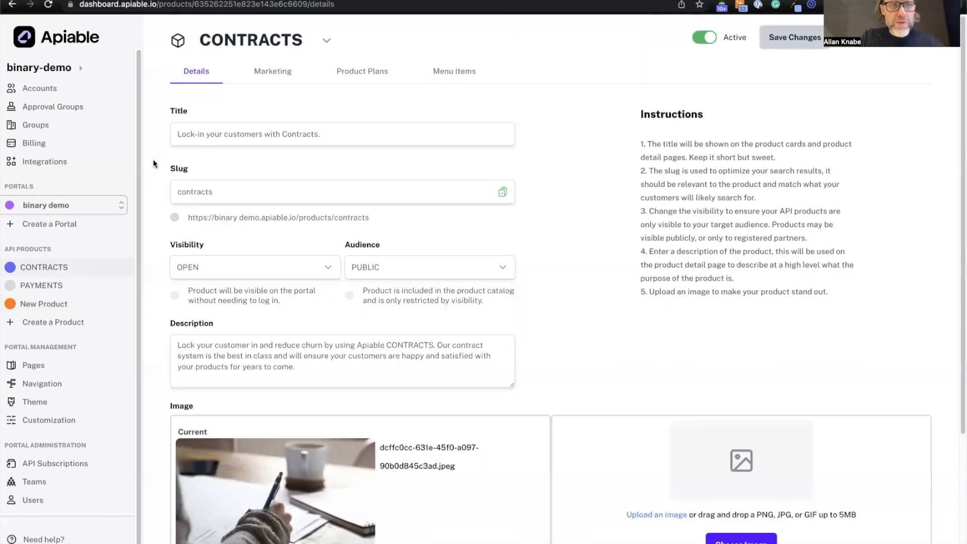
# - Open the live binary demo portal from the portal selection and look over its home page and API product cards
pyautogui.click(122, 206)
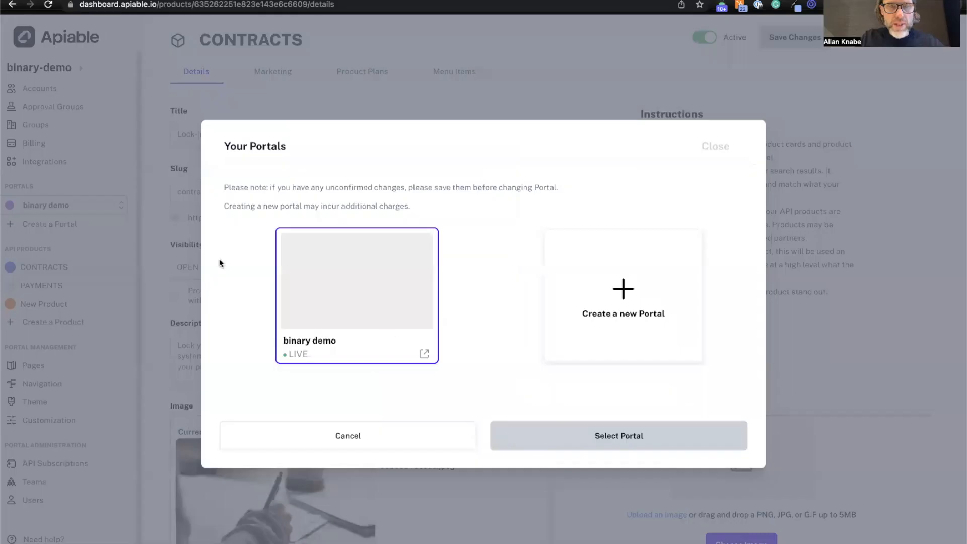
pyautogui.click(423, 353)
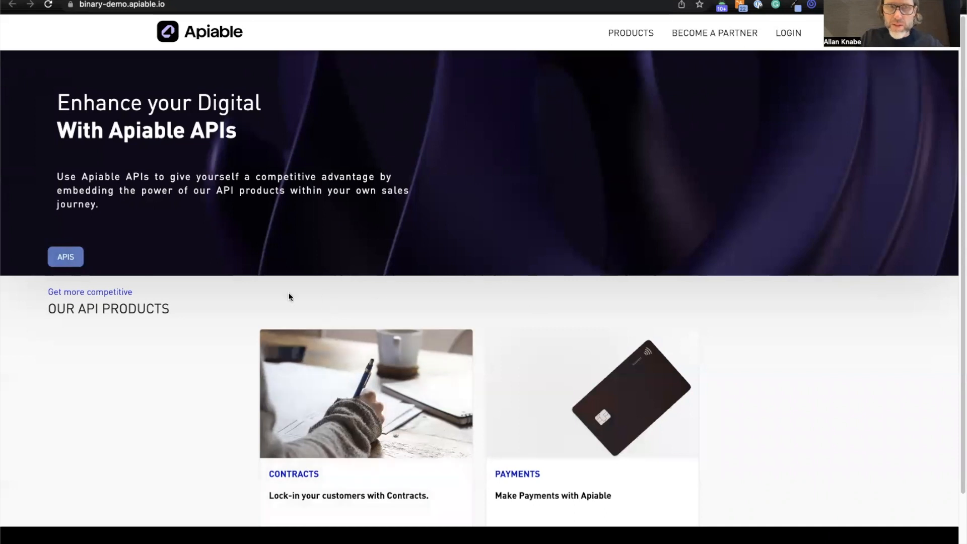
pyautogui.scroll(-3, 477, 201)
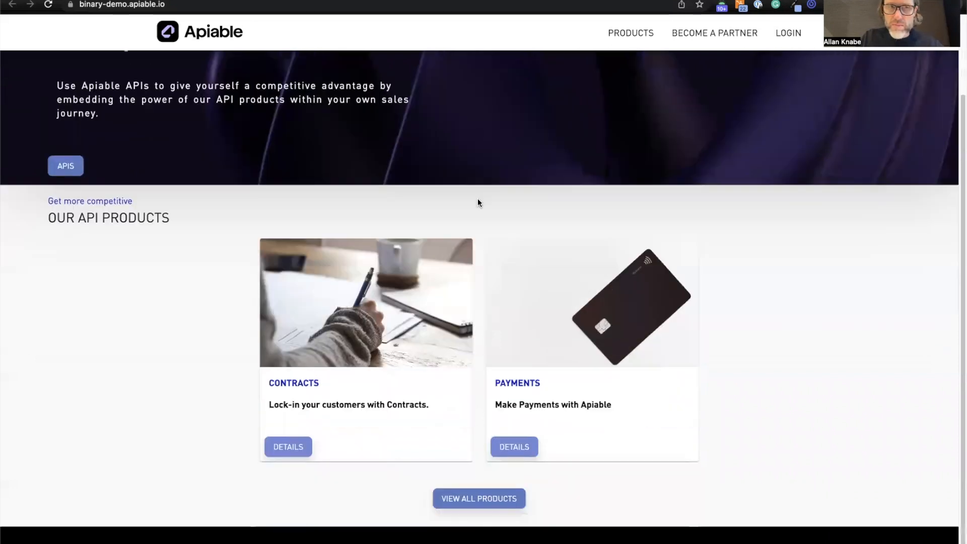
pyautogui.scroll(3, 478, 202)
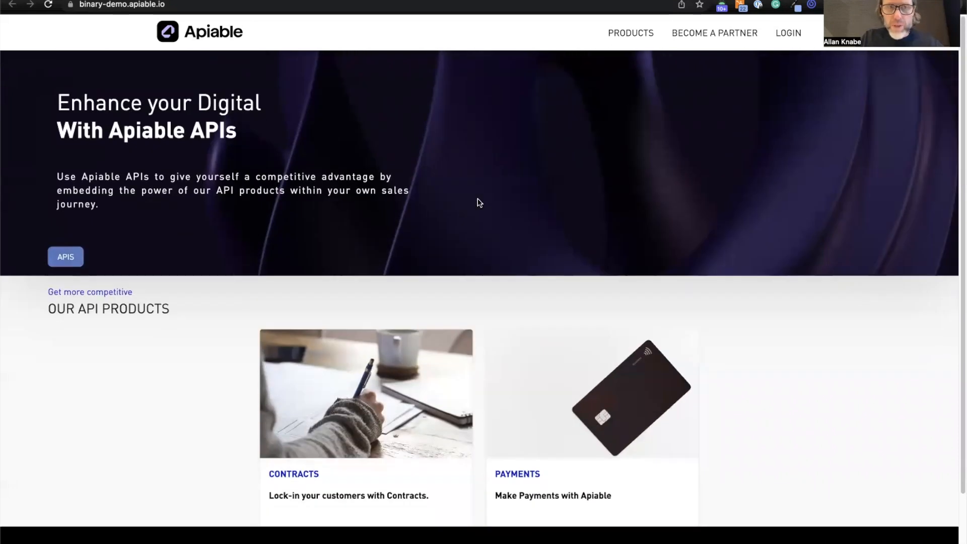
pyautogui.scroll(-3, 479, 202)
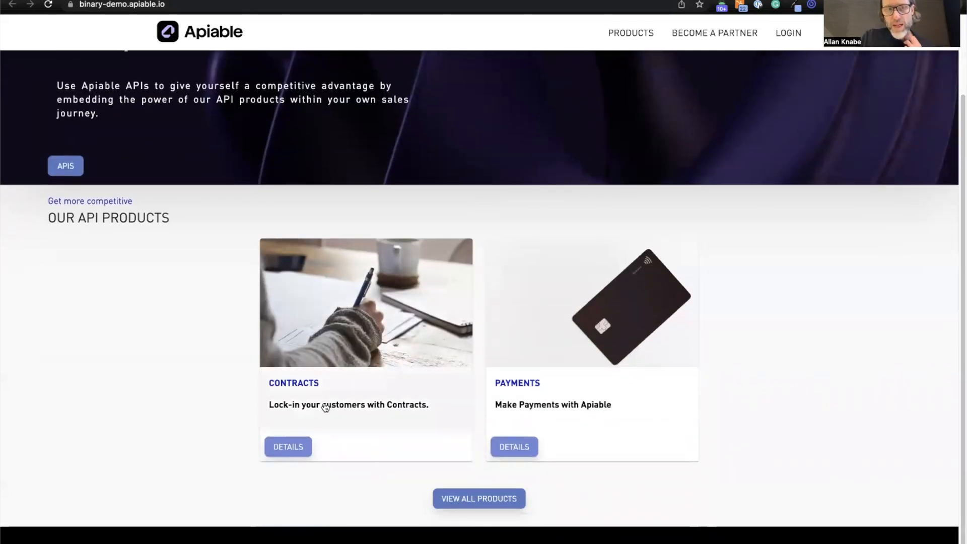
# - Log in to the live portal, open the CONTRACTS product page and read through its details
pyautogui.click(793, 34)
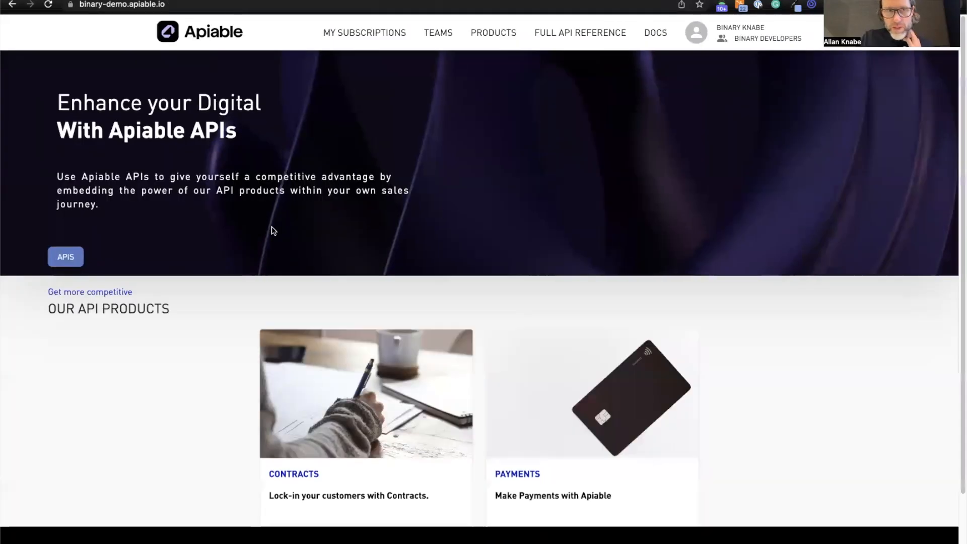
pyautogui.scroll(-3, 272, 229)
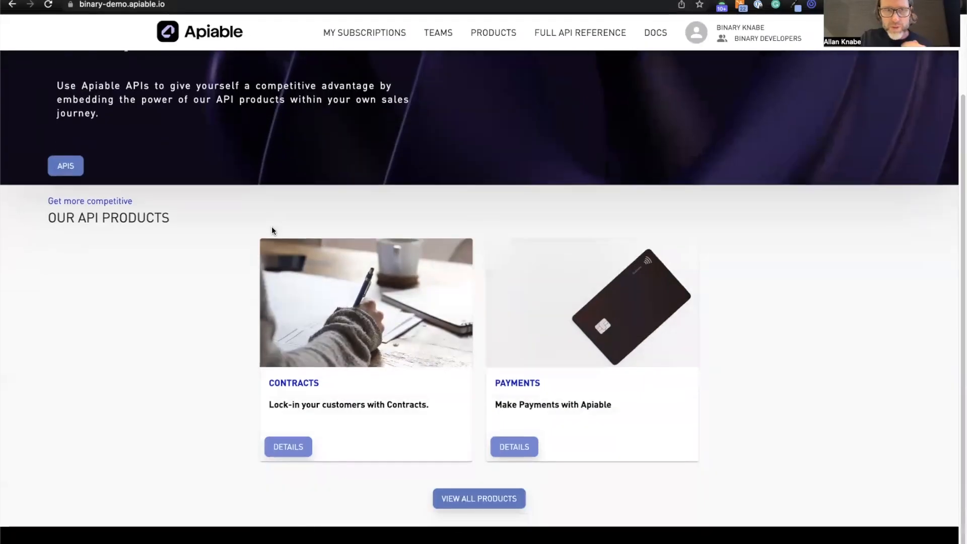
pyautogui.click(330, 401)
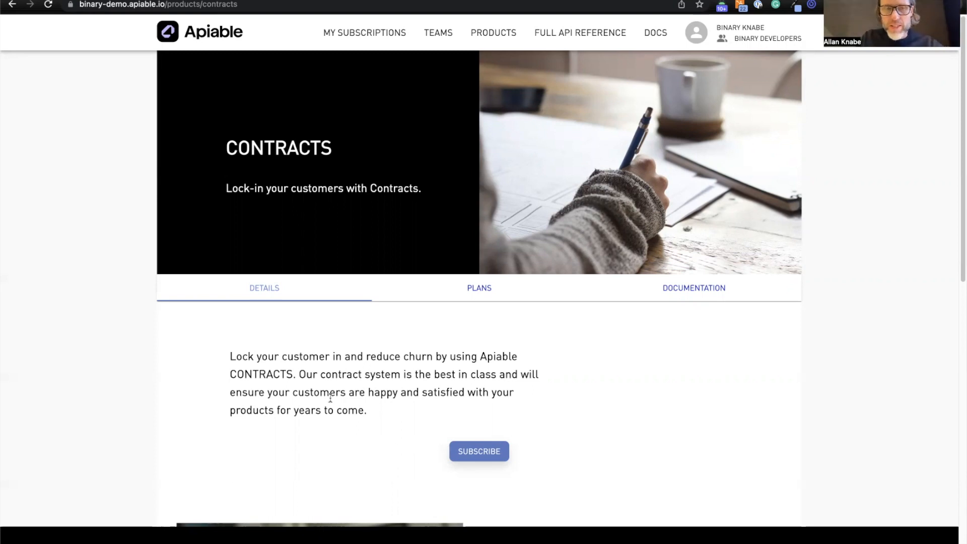
pyautogui.scroll(-5, 296, 367)
pyautogui.scroll(-6, 296, 368)
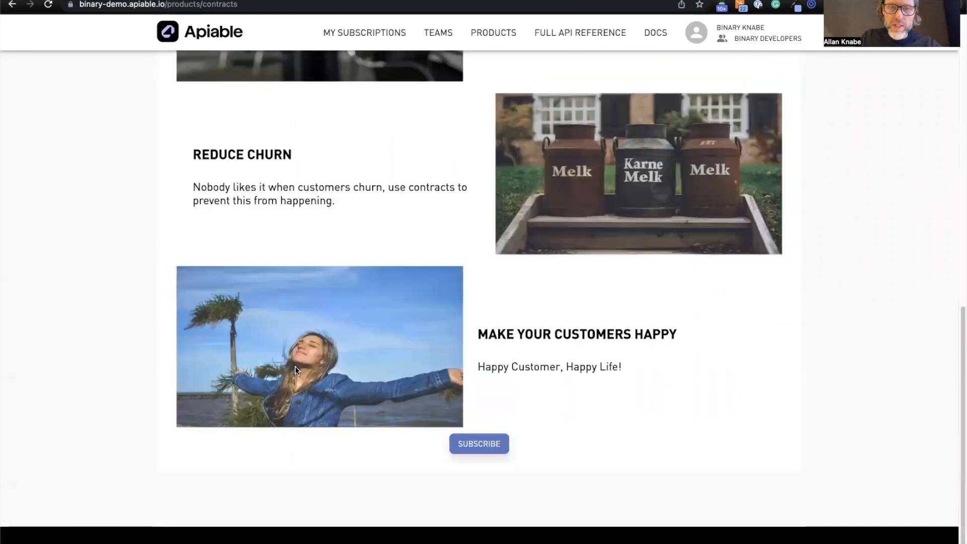
pyautogui.scroll(12, 295, 366)
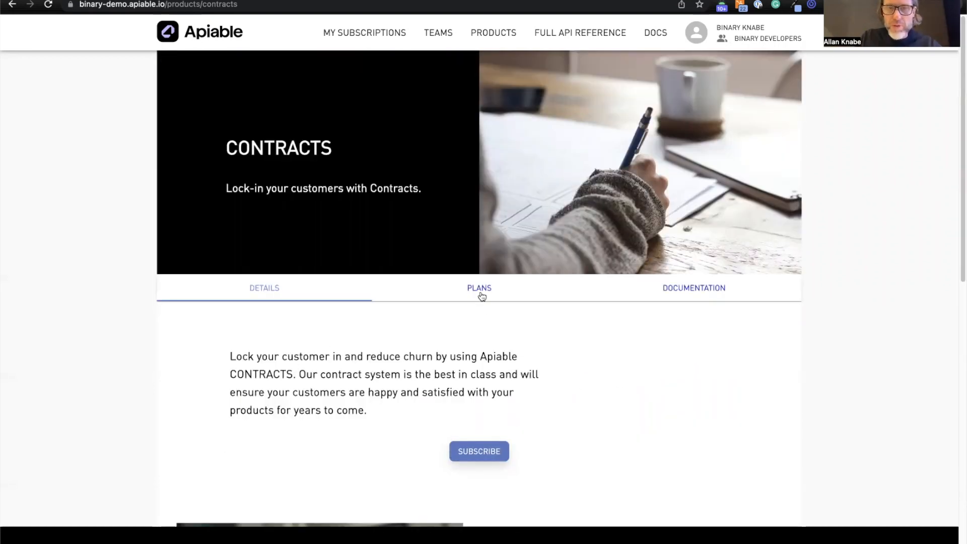
# - Examine the CONTRACTS plan comparison, including the description of the Starter Plan
pyautogui.click(480, 292)
pyautogui.scroll(-2, 451, 310)
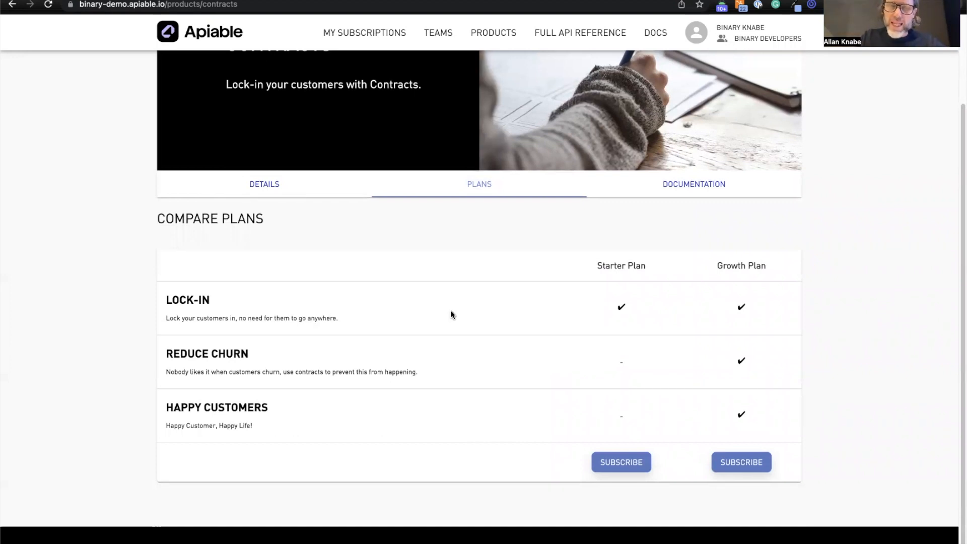
pyautogui.moveTo(608, 261)
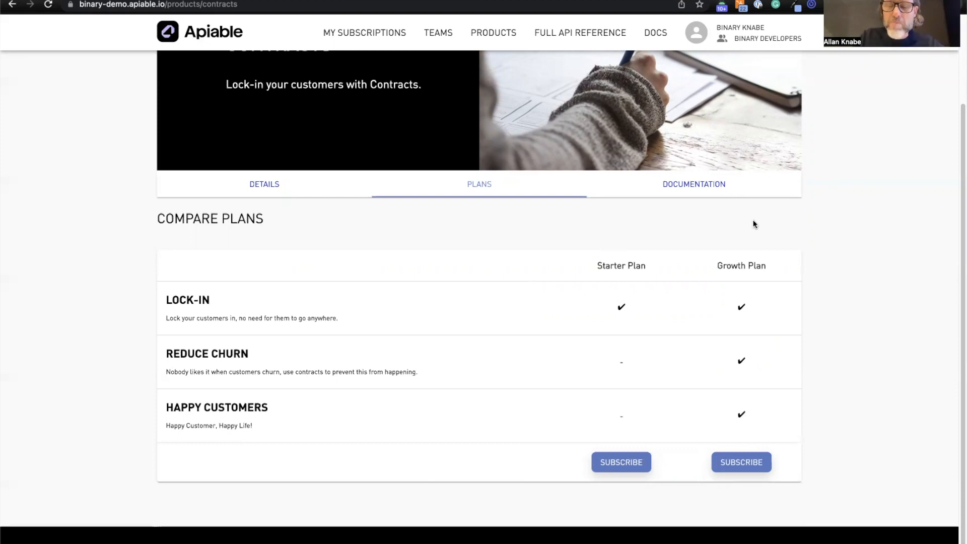
pyautogui.moveTo(601, 269)
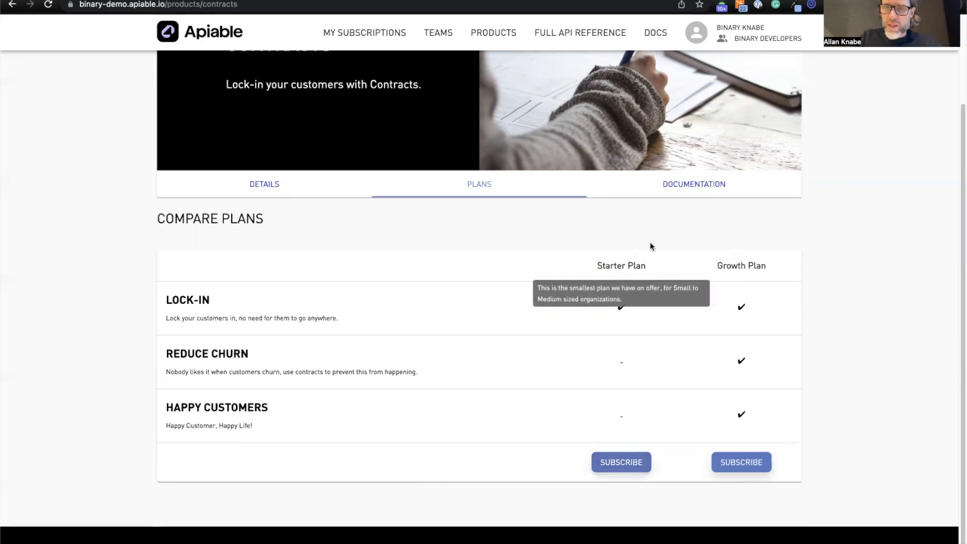
# - Check the CONTRACTS documentation for the Growth Plan and its list of selectable APIs
pyautogui.click(694, 191)
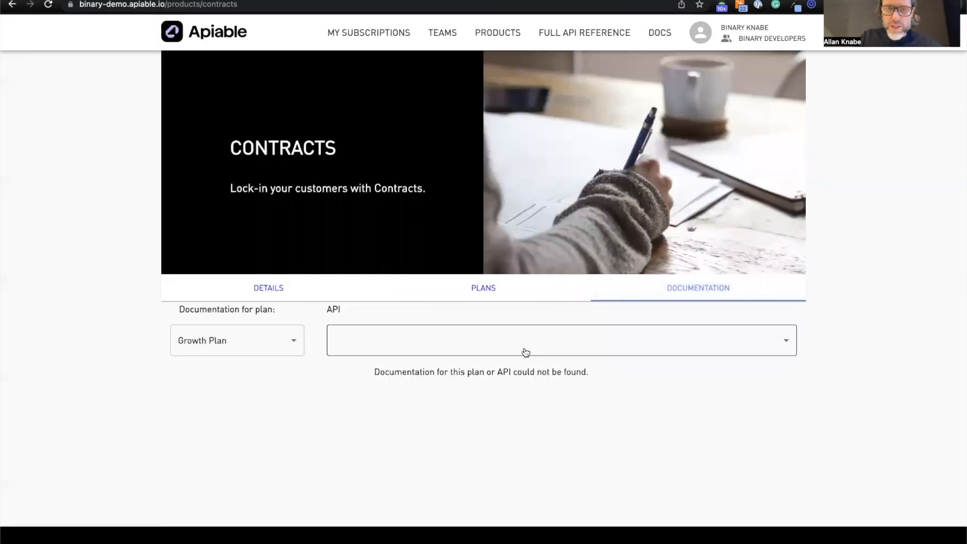
pyautogui.click(553, 342)
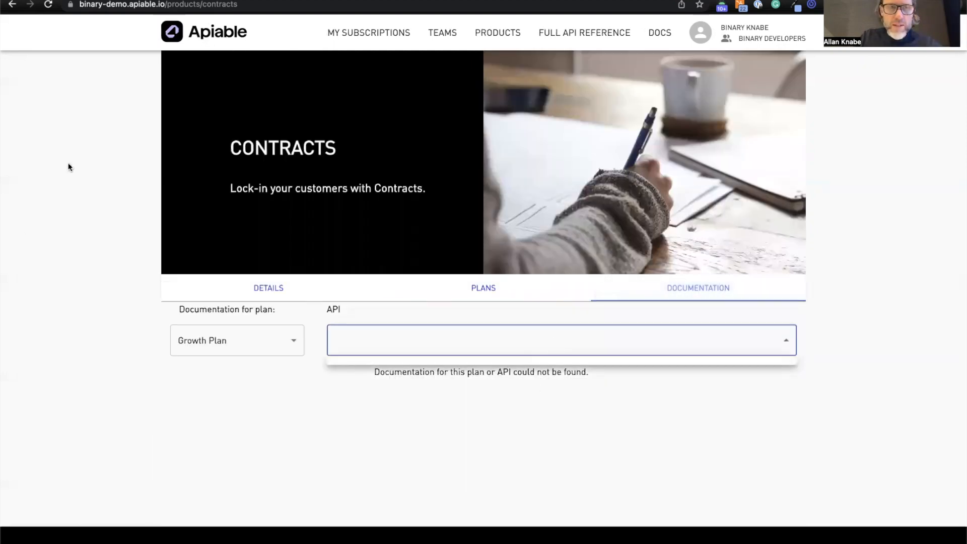
pyautogui.click(98, 149)
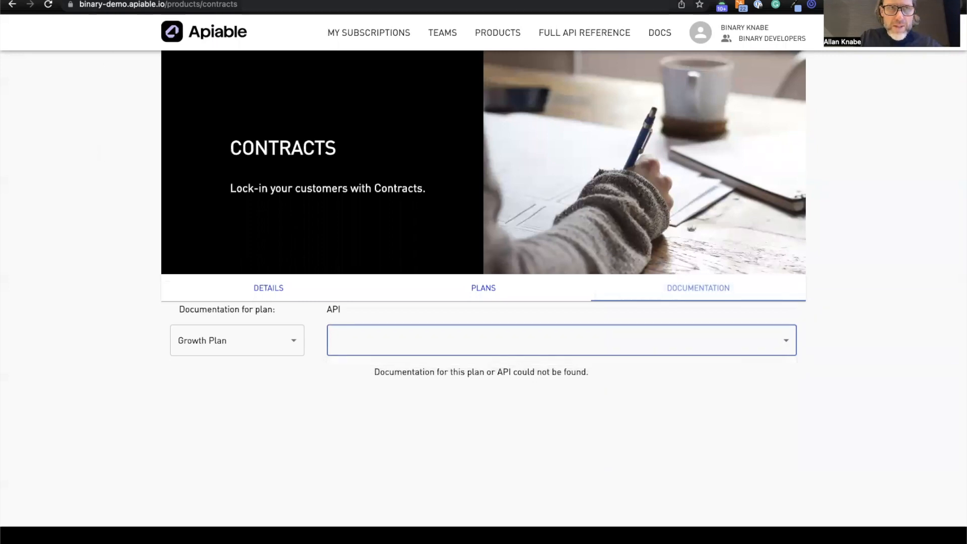
# - Return to the Apiable dashboard, dismiss the portal selection and open the Starter Plan among the CONTRACTS product's plans
pyautogui.click(90, 0)
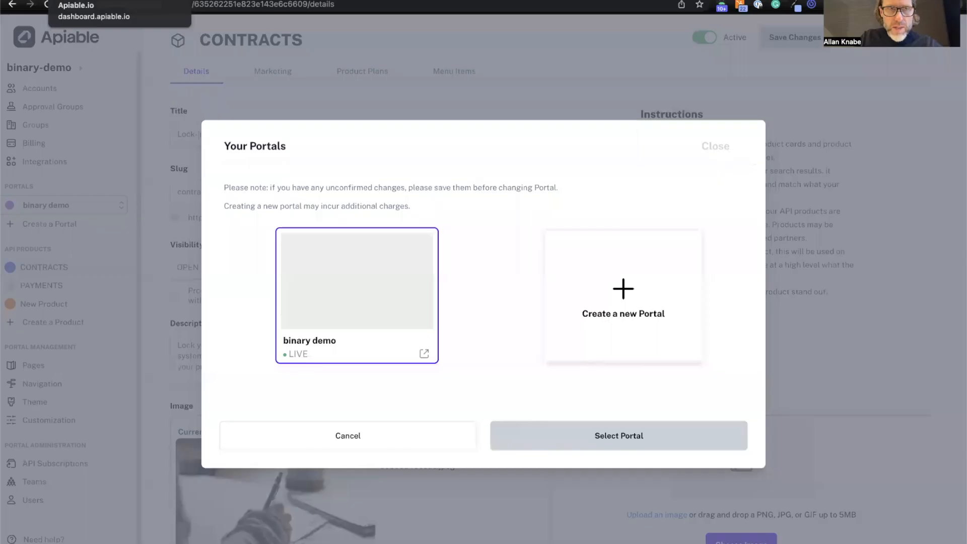
pyautogui.click(438, 442)
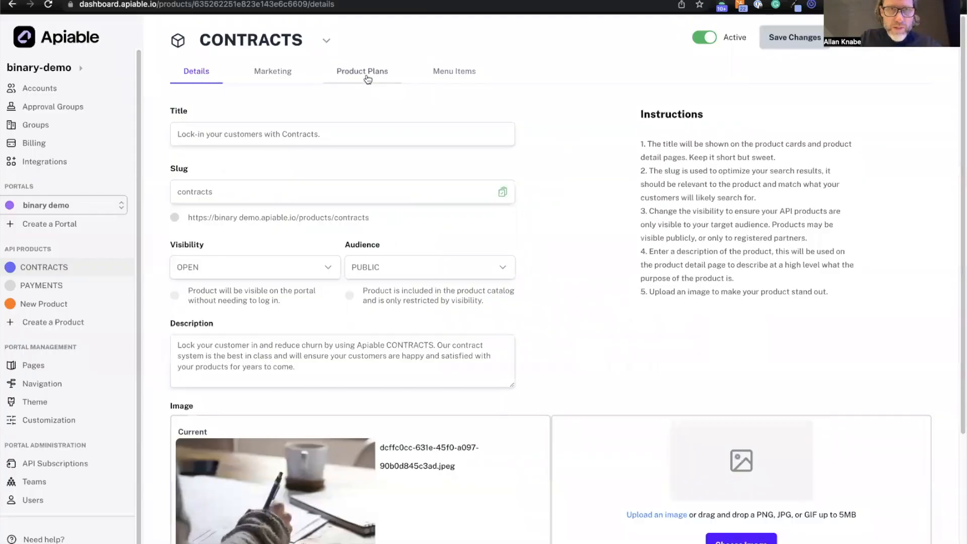
pyautogui.click(368, 79)
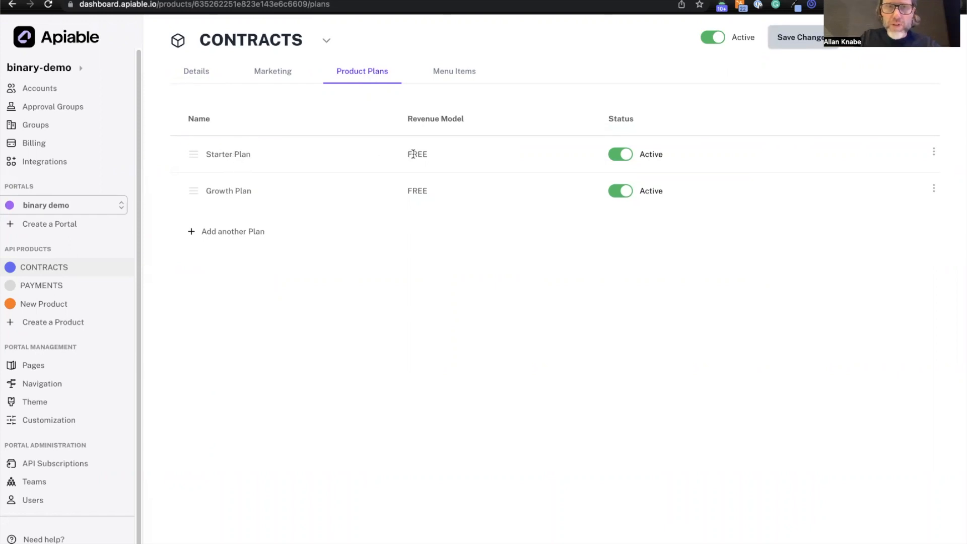
pyautogui.click(227, 156)
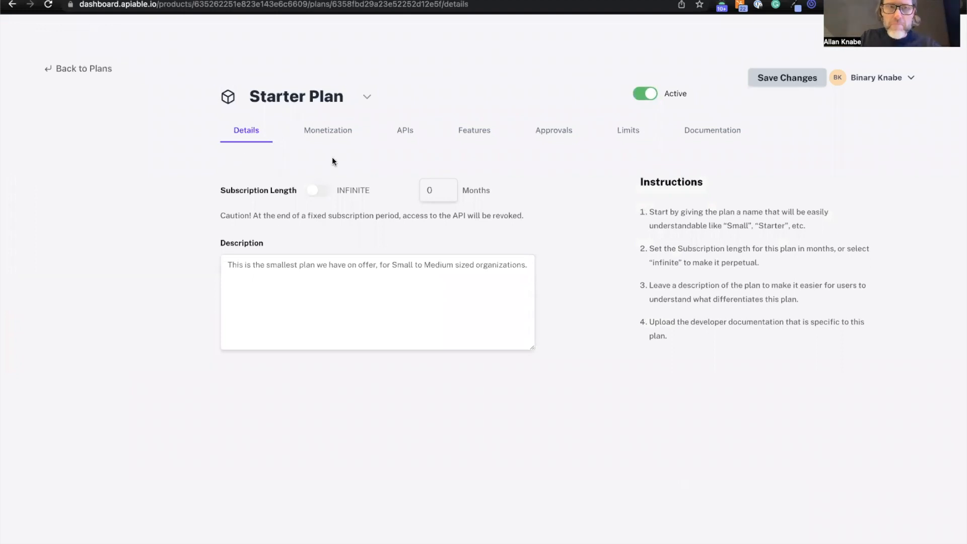
# - Assign the Apiable Amazon Gateway to the Starter Plan, include both NASA Astronomy Picture of the Day APIs (prod and staging), and save
pyautogui.click(409, 134)
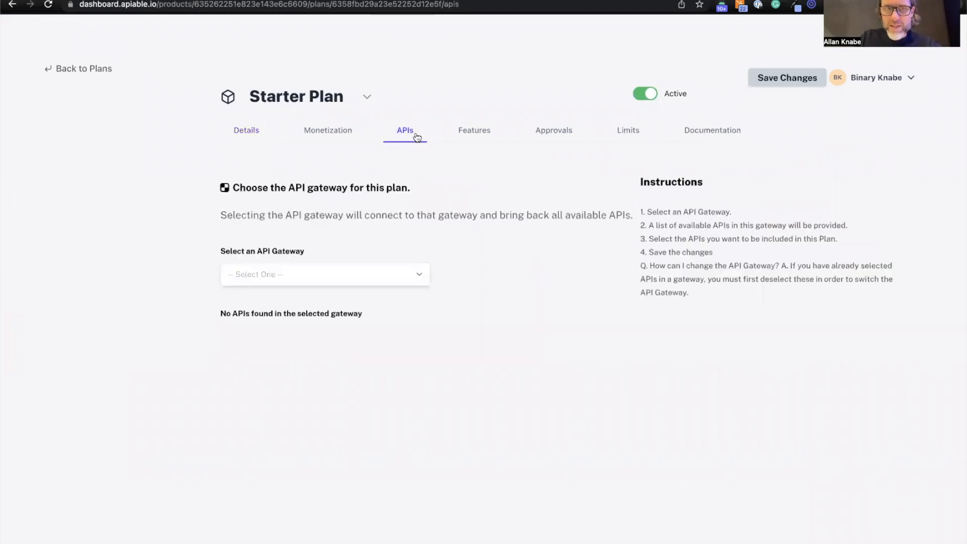
pyautogui.click(417, 277)
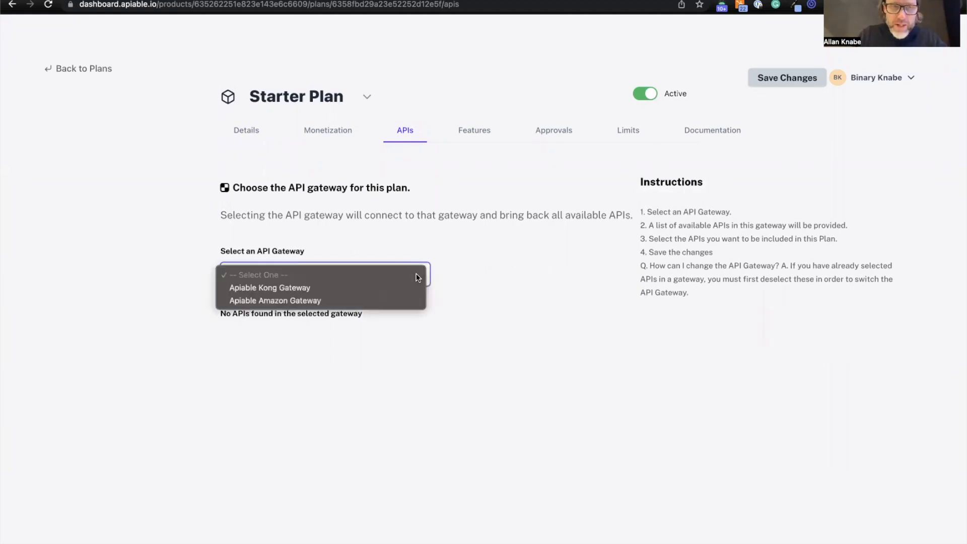
pyautogui.click(333, 301)
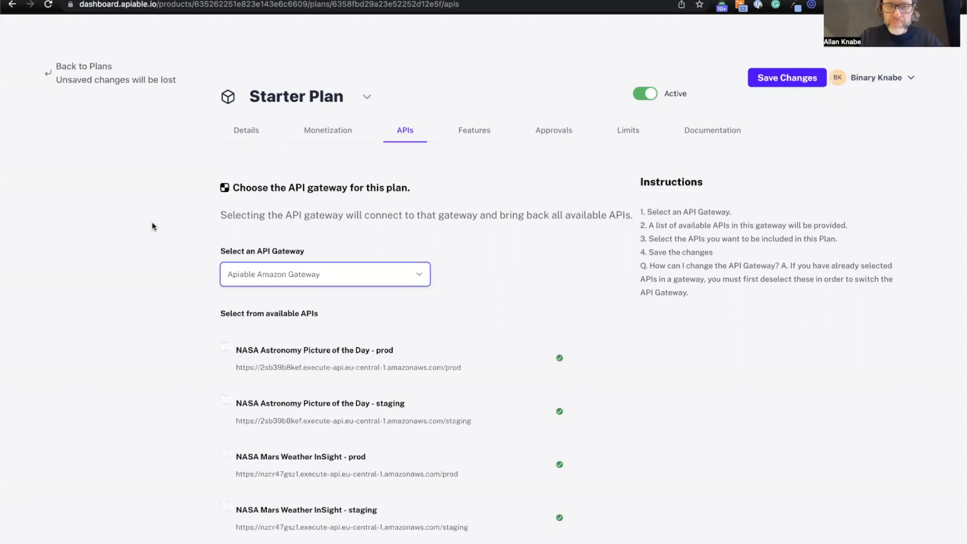
pyautogui.click(225, 347)
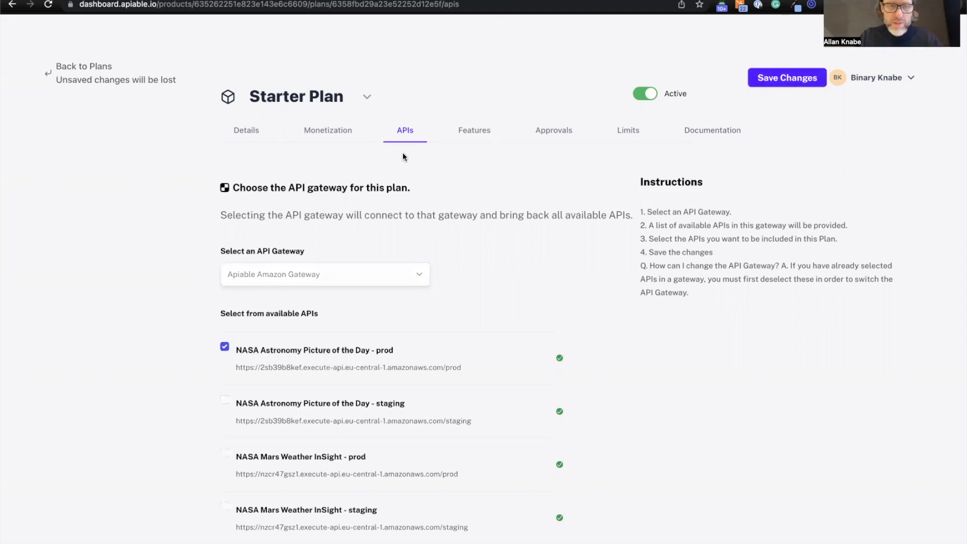
pyautogui.click(222, 402)
pyautogui.click(778, 79)
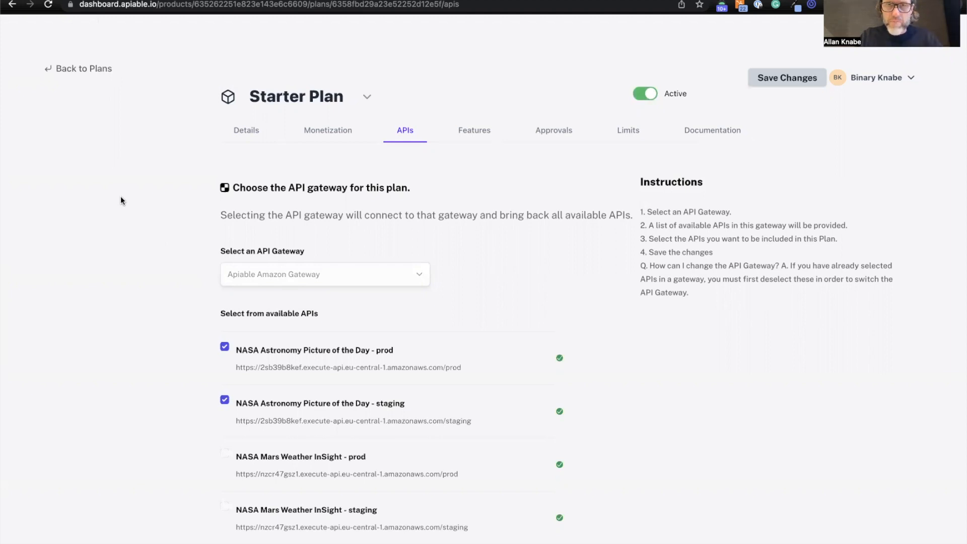
# - Review the Starter Plan's feature comparison table and its approval group settings
pyautogui.click(476, 134)
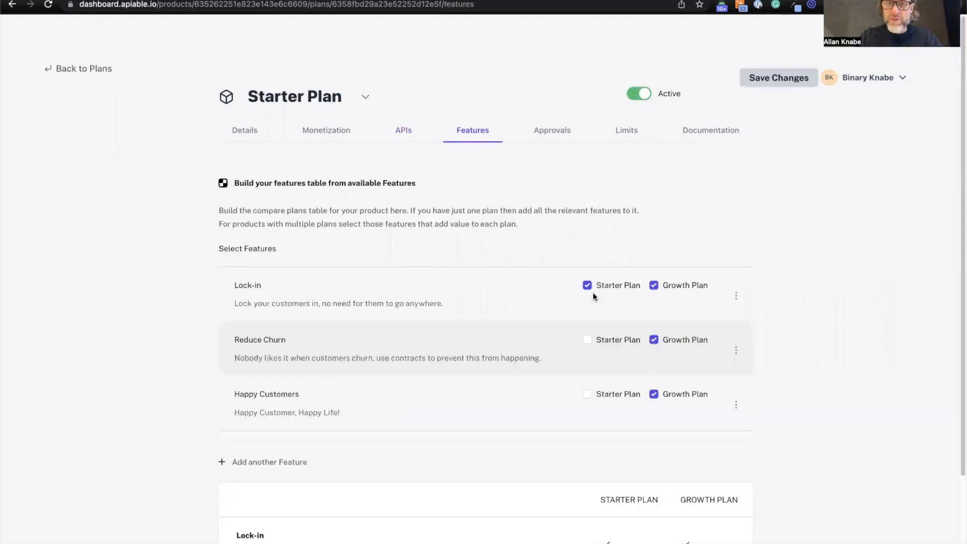
pyautogui.scroll(-3, 573, 331)
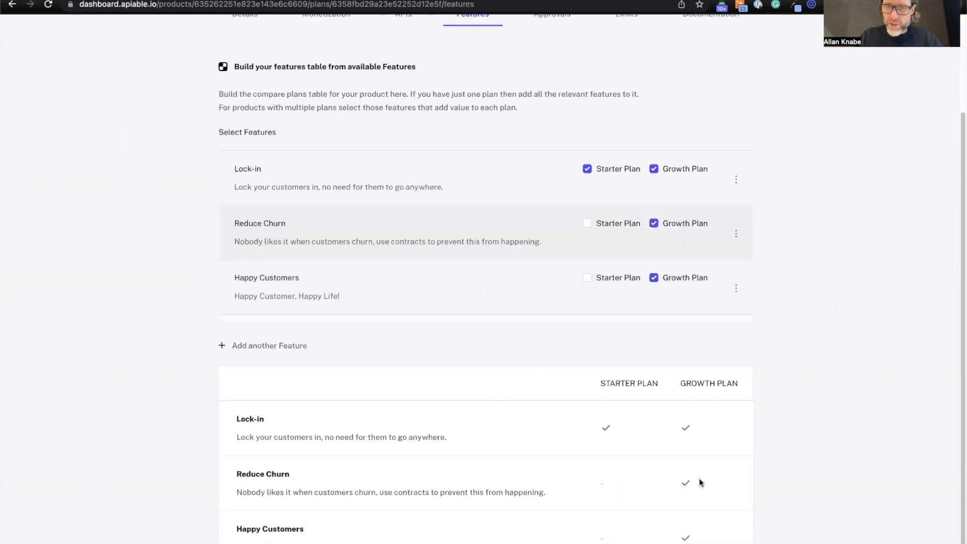
pyautogui.scroll(3, 502, 240)
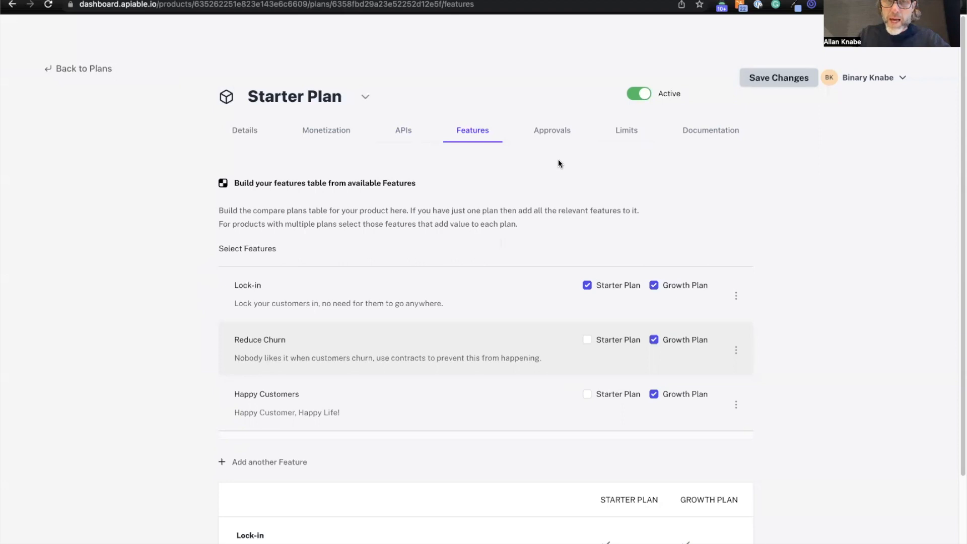
pyautogui.click(553, 134)
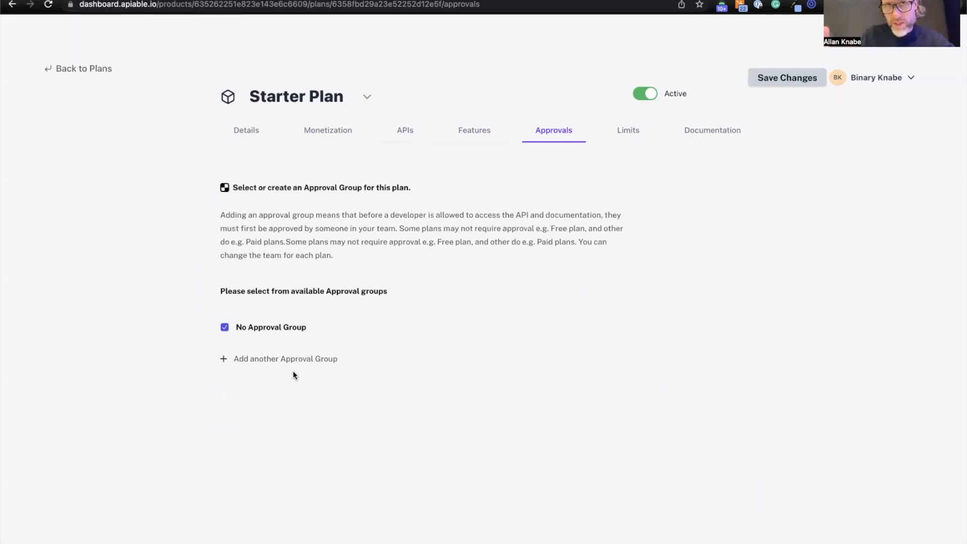
# - Activate a quota for the Starter Plan with a limit of 100 and the period DAY
pyautogui.click(632, 134)
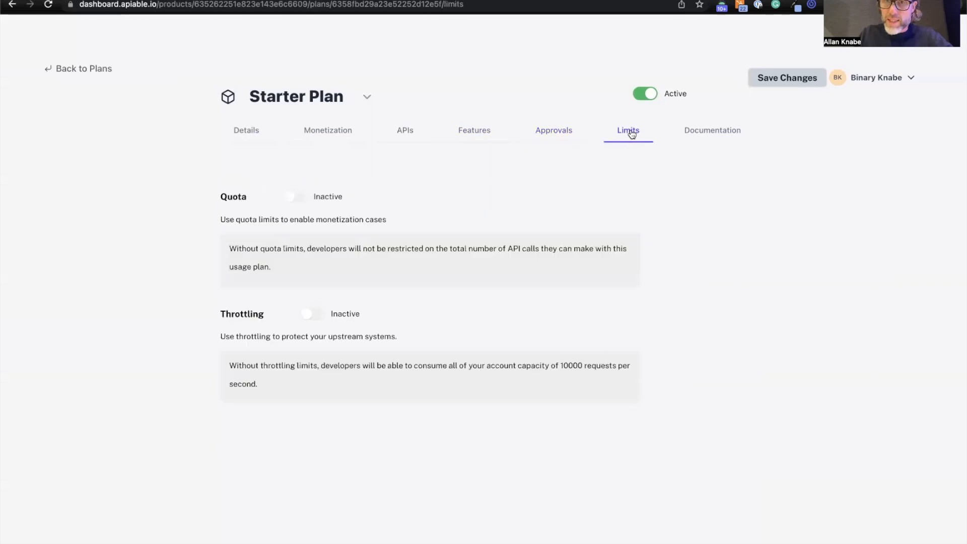
pyautogui.click(290, 199)
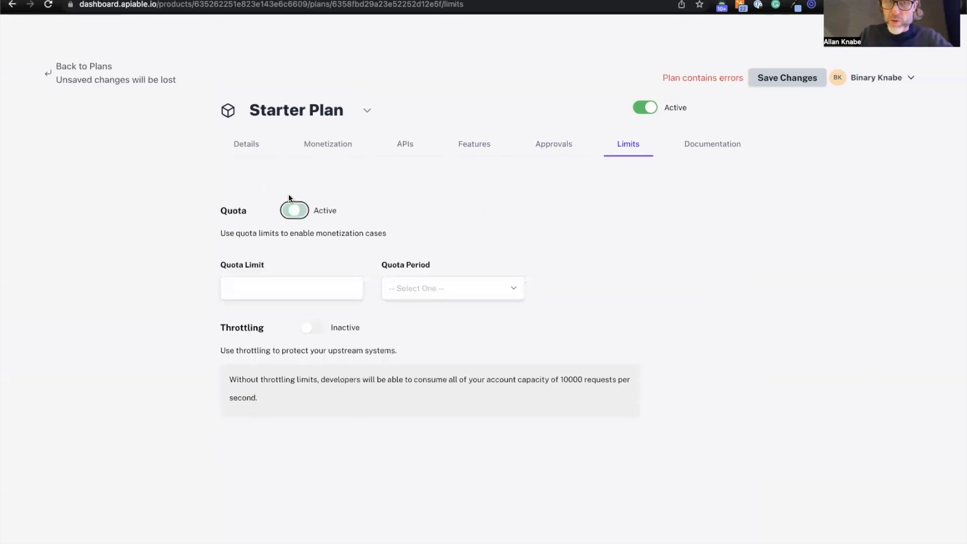
pyautogui.click(293, 282)
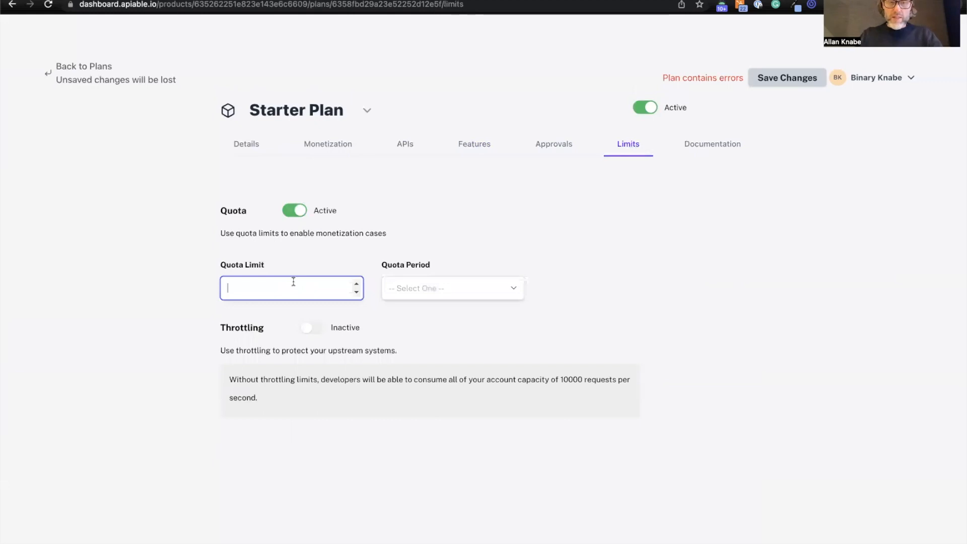
pyautogui.write('100')
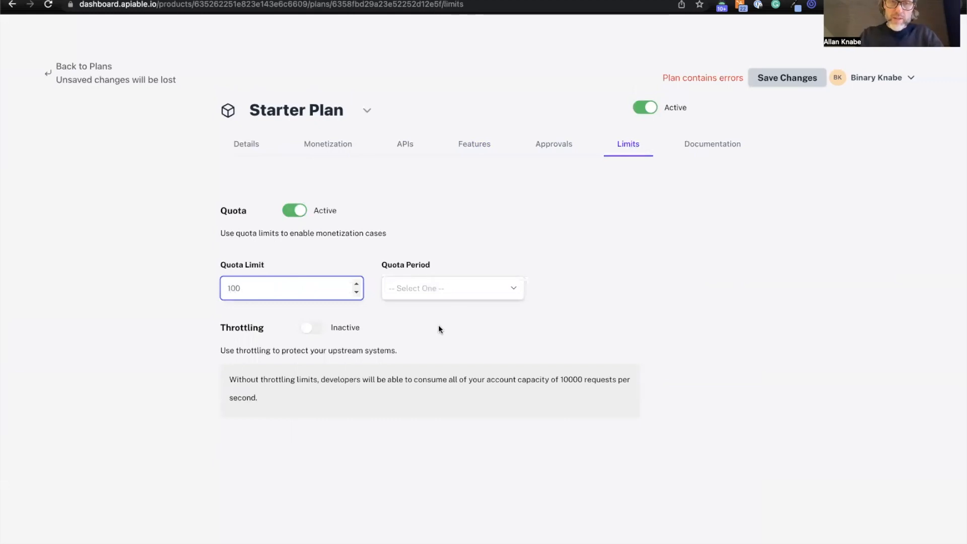
pyautogui.click(462, 291)
pyautogui.click(452, 312)
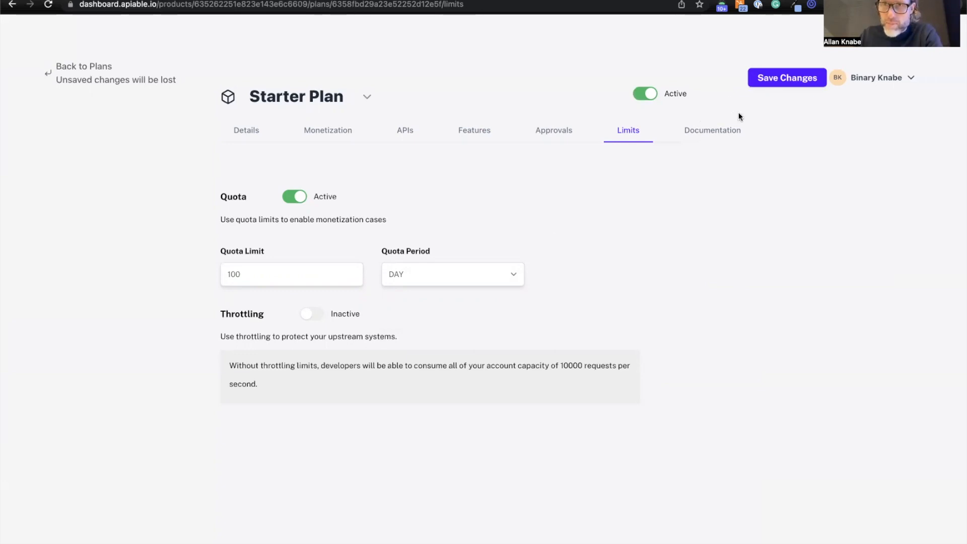
# - Set the Starter Plan's documentation type to Retrieve from gateway and save the plan changes
pyautogui.click(719, 130)
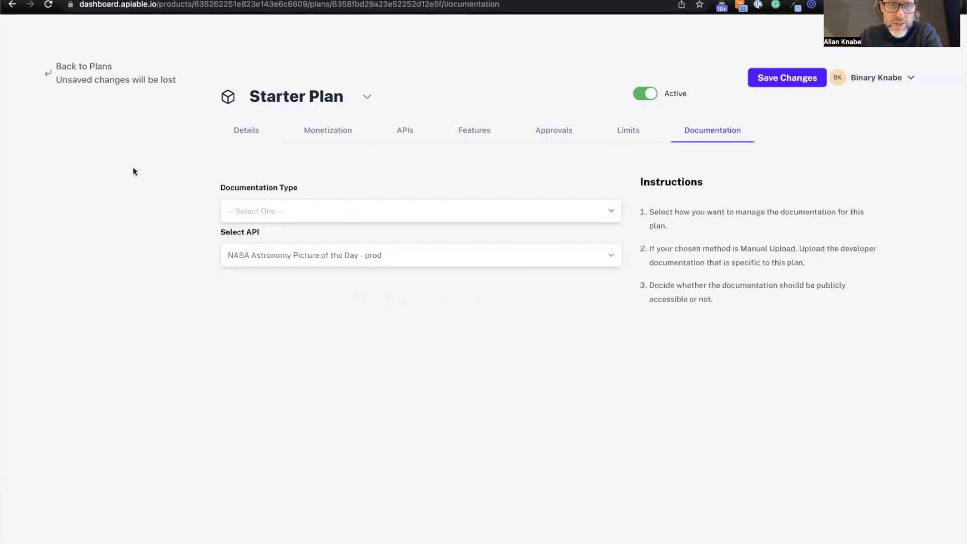
pyautogui.click(290, 211)
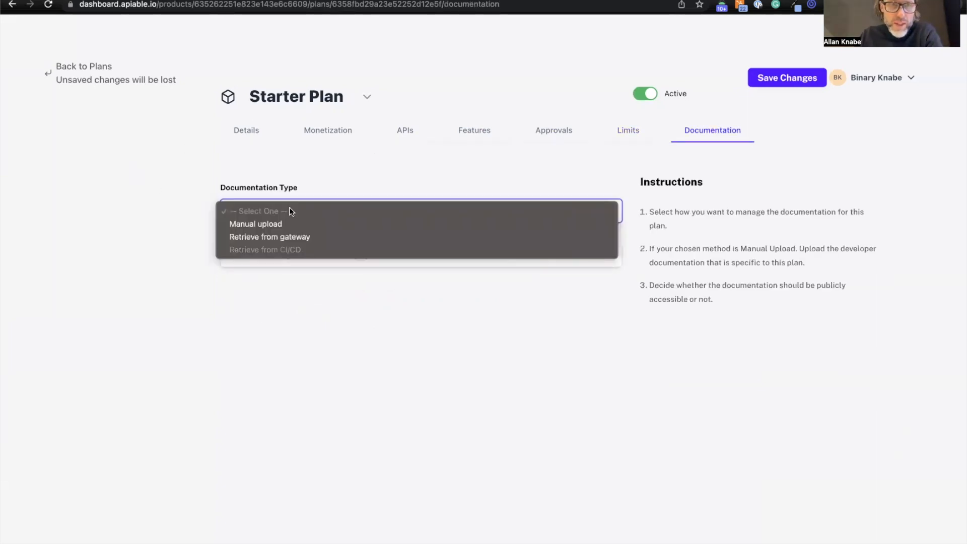
pyautogui.click(336, 239)
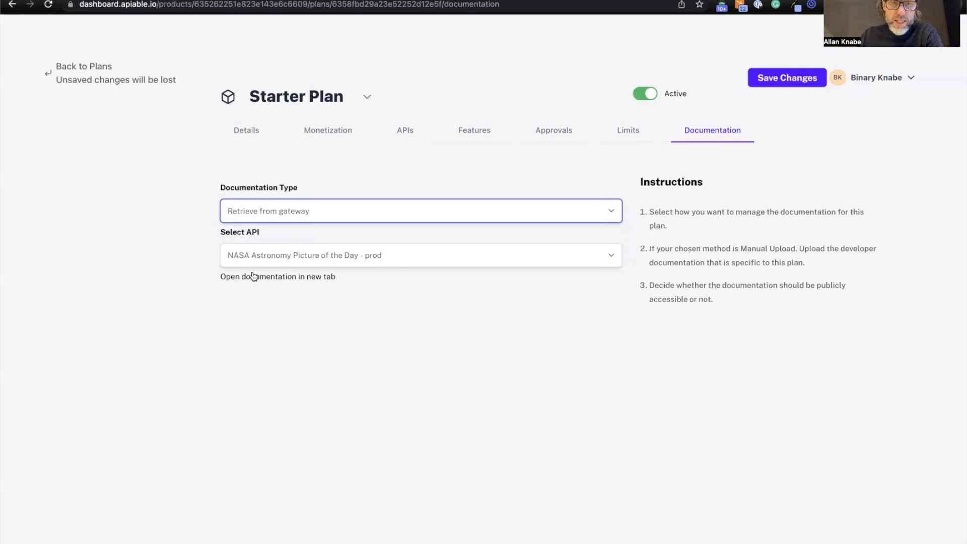
pyautogui.click(780, 81)
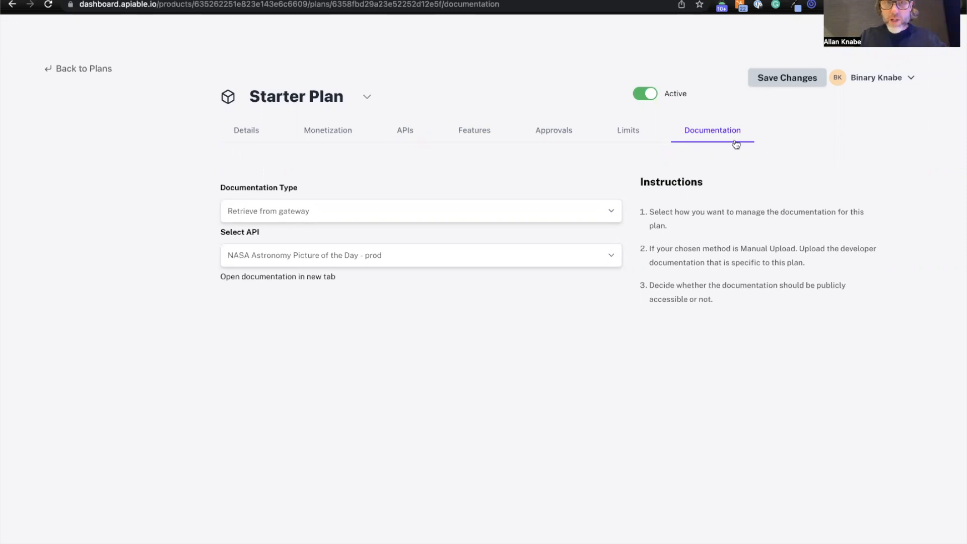
# - Switch to the live portal and read through the Starter Plan's API documentation for the CONTRACTS product
pyautogui.click(265, 0)
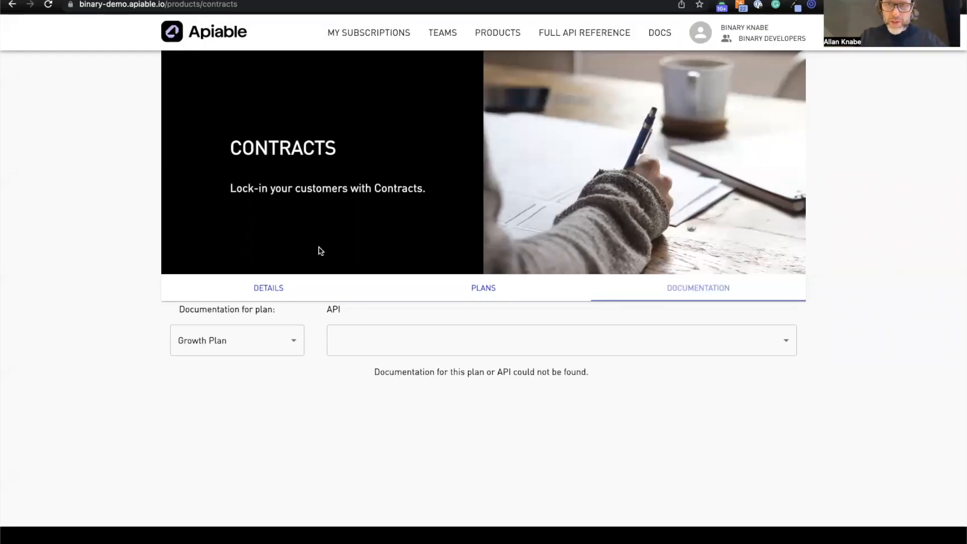
pyautogui.click(263, 346)
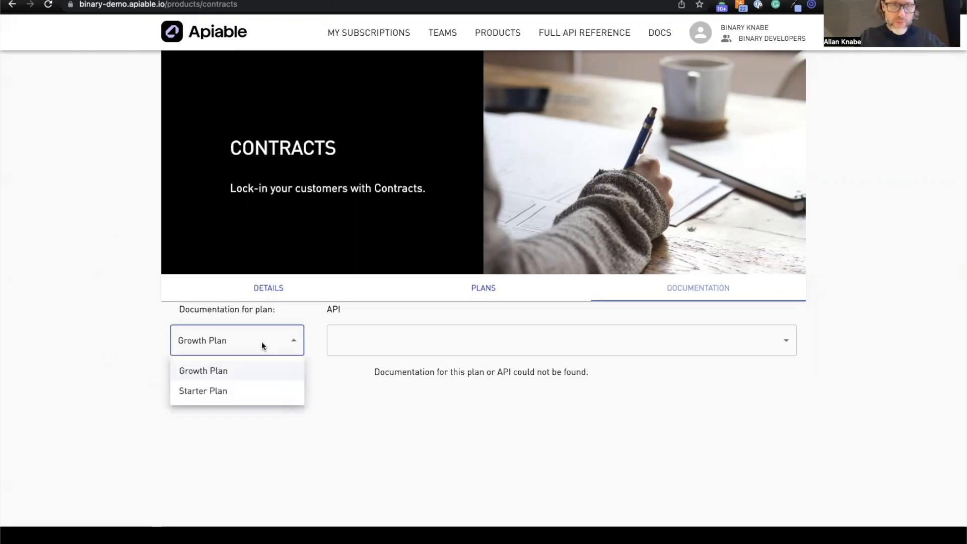
pyautogui.click(241, 393)
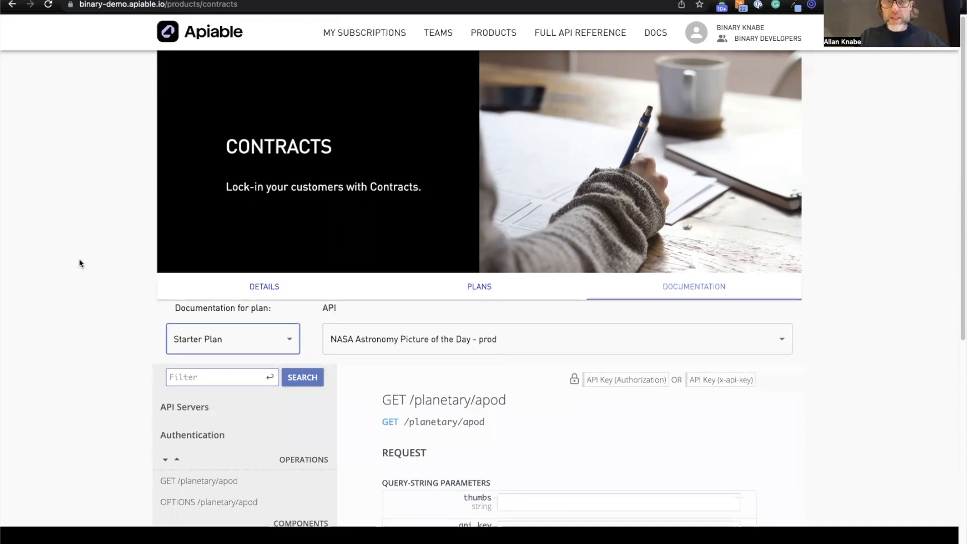
pyautogui.scroll(-3, 80, 262)
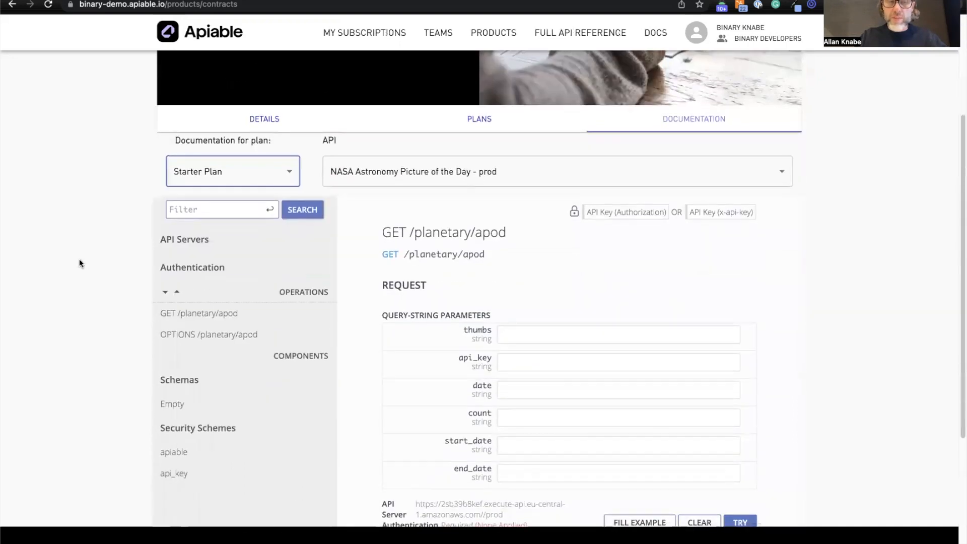
pyautogui.scroll(-2, 79, 262)
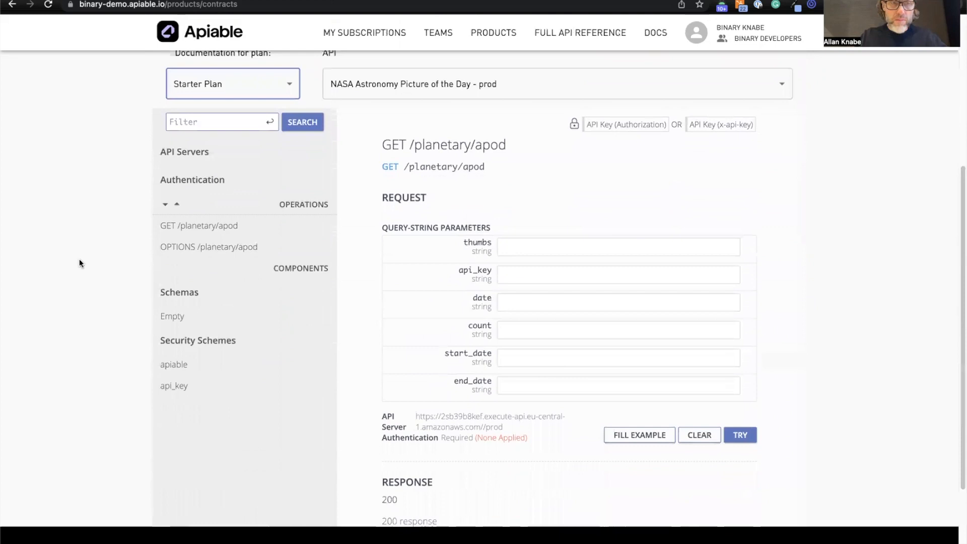
pyautogui.scroll(-2, 80, 263)
pyautogui.scroll(-2, 79, 262)
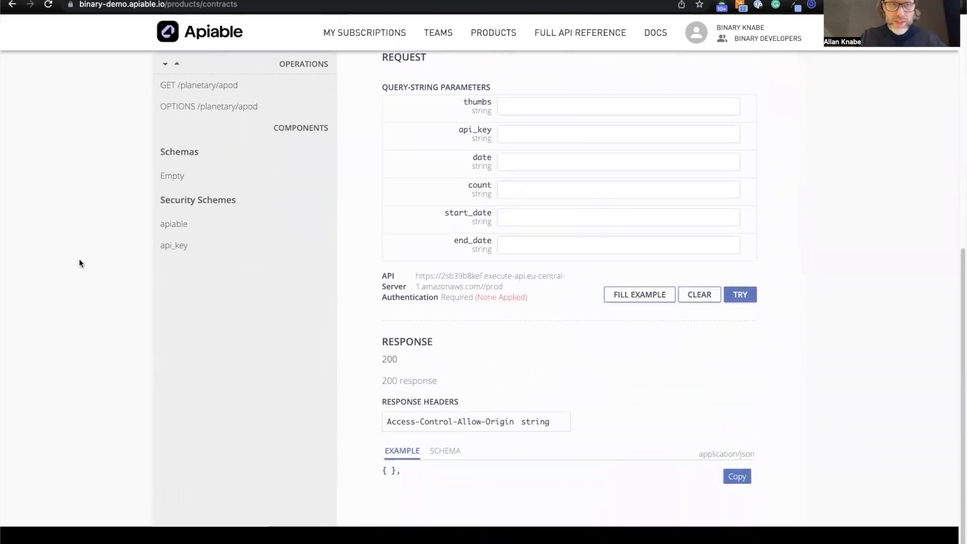
pyautogui.scroll(2, 80, 263)
pyautogui.scroll(1, 80, 262)
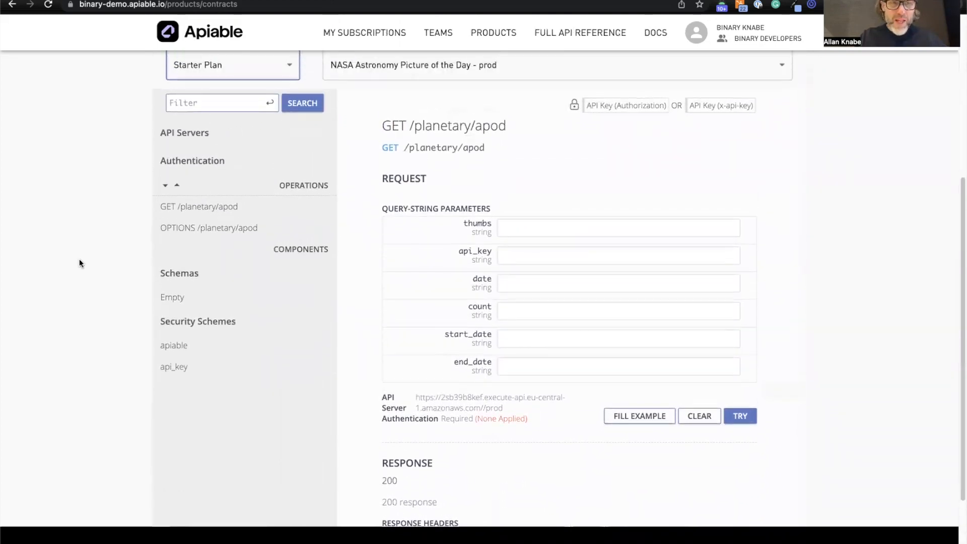
# - Examine the authentication options, the apiable security scheme and the schemas in the Starter Plan's API documentation
pyautogui.click(196, 161)
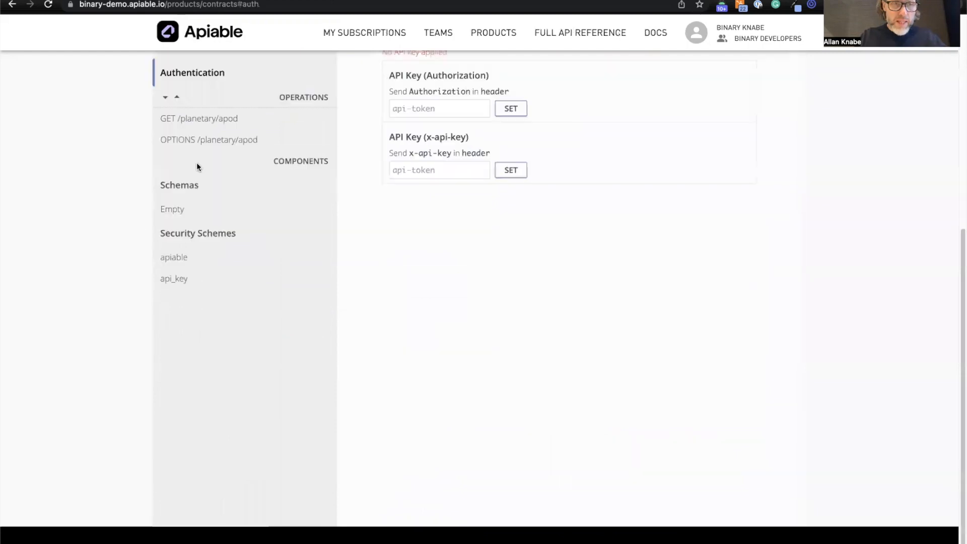
pyautogui.click(448, 109)
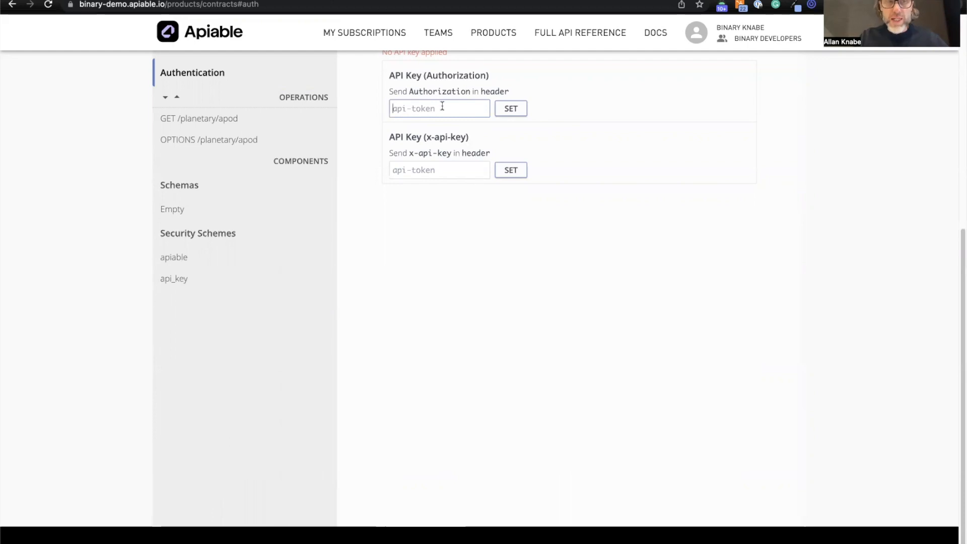
pyautogui.click(196, 265)
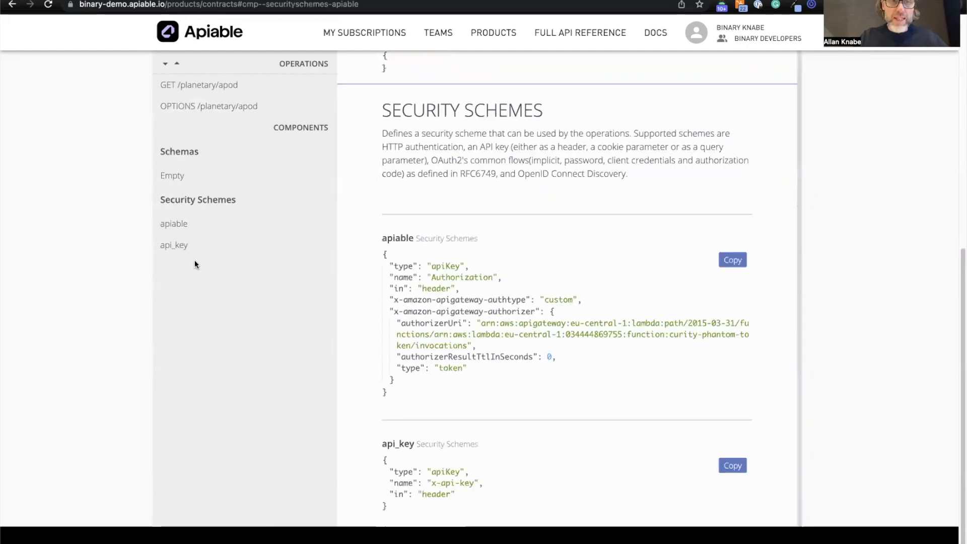
pyautogui.click(204, 183)
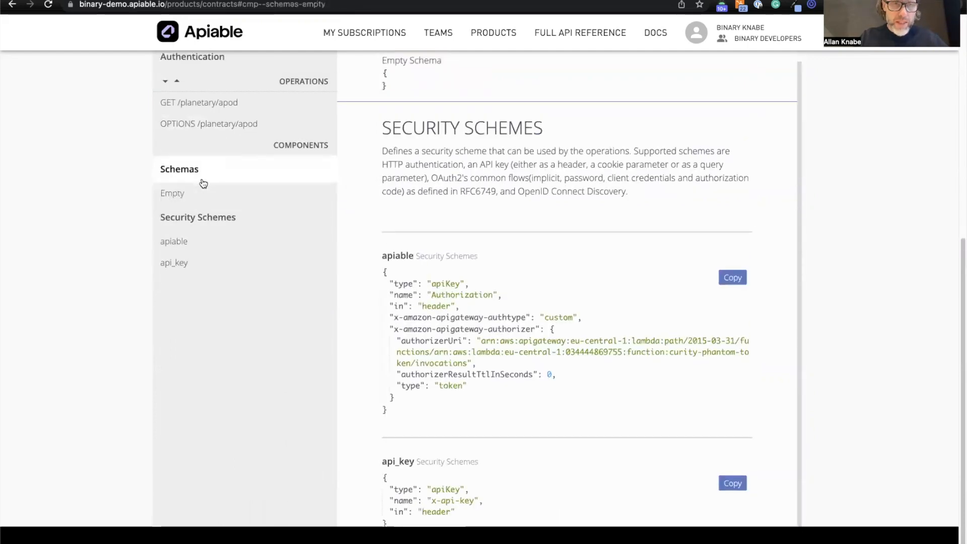
# - Try the GET /planetary/apod operation without parameters and examine its response
pyautogui.click(213, 106)
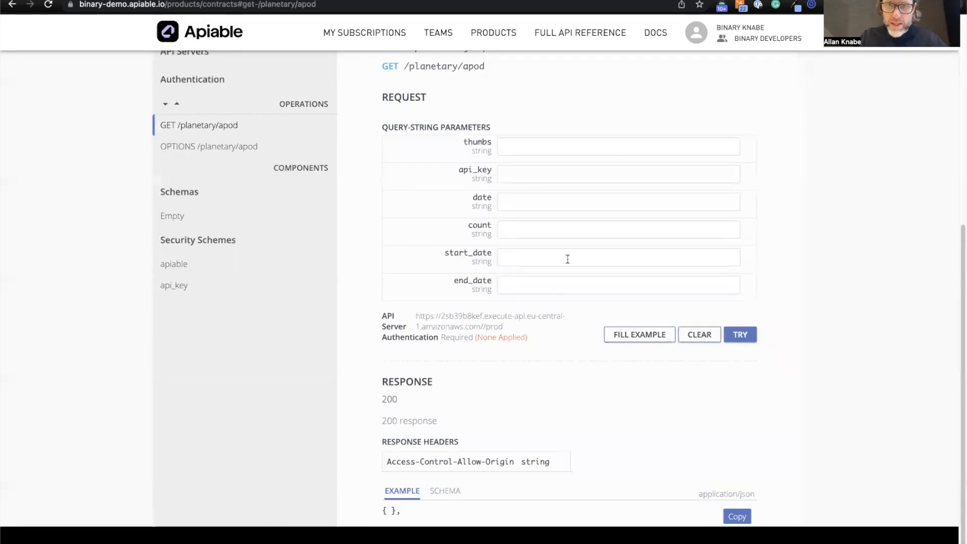
pyautogui.click(754, 337)
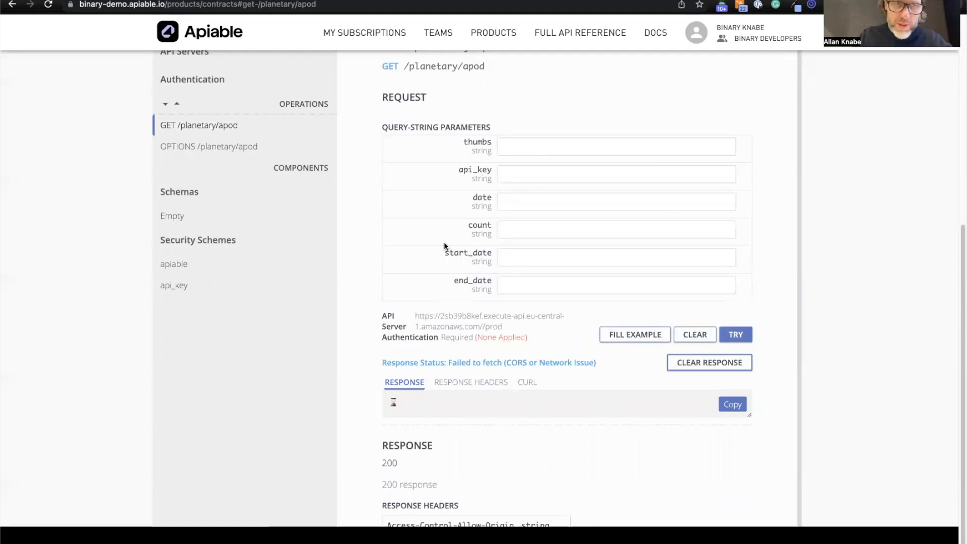
pyautogui.scroll(-1, 445, 247)
pyautogui.scroll(-1, 444, 245)
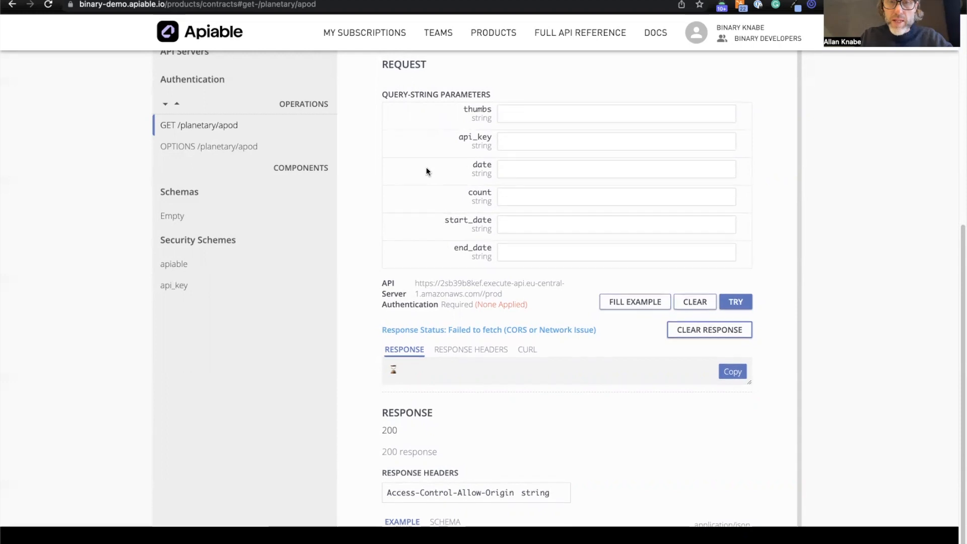
pyautogui.scroll(1, 426, 171)
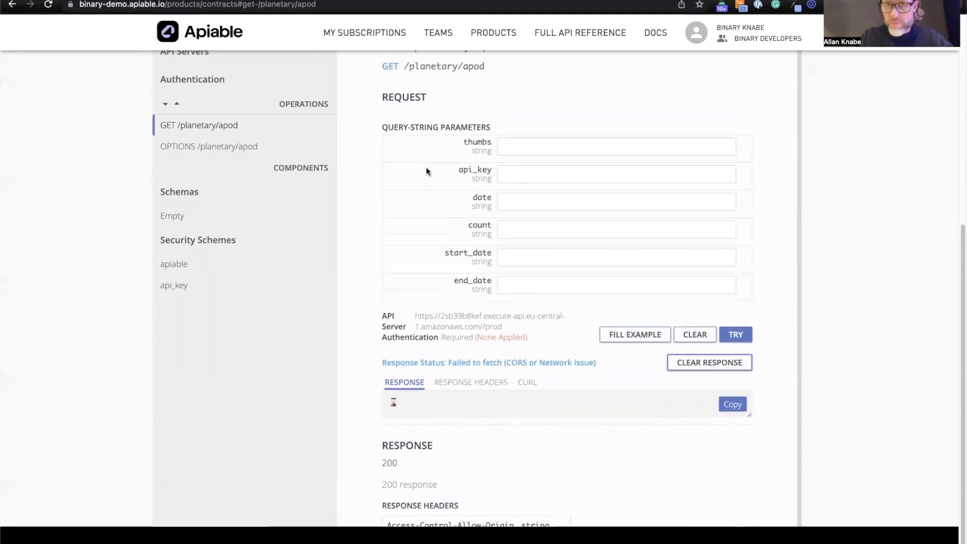
pyautogui.scroll(10, 352, 151)
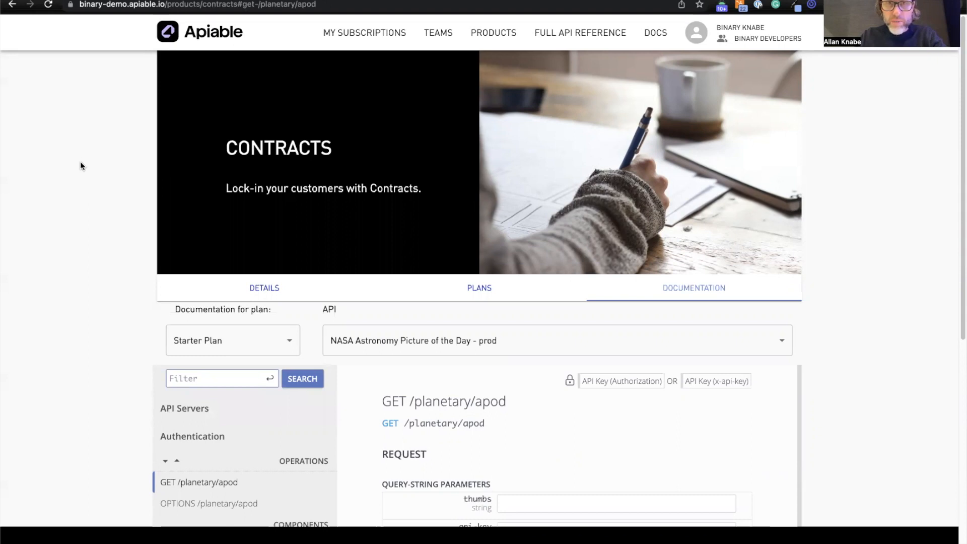
# - Subscribe to the Starter Plan of the CONTRACTS product with the subscription name "ATK 29.03 1" and complete the subscription
pyautogui.click(472, 290)
pyautogui.scroll(-2, 569, 378)
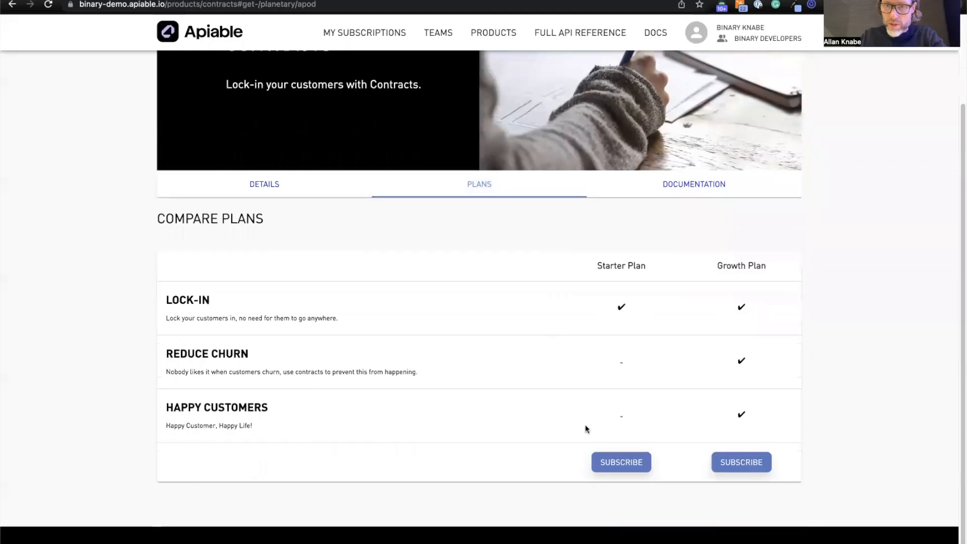
pyautogui.click(621, 461)
pyautogui.click(533, 247)
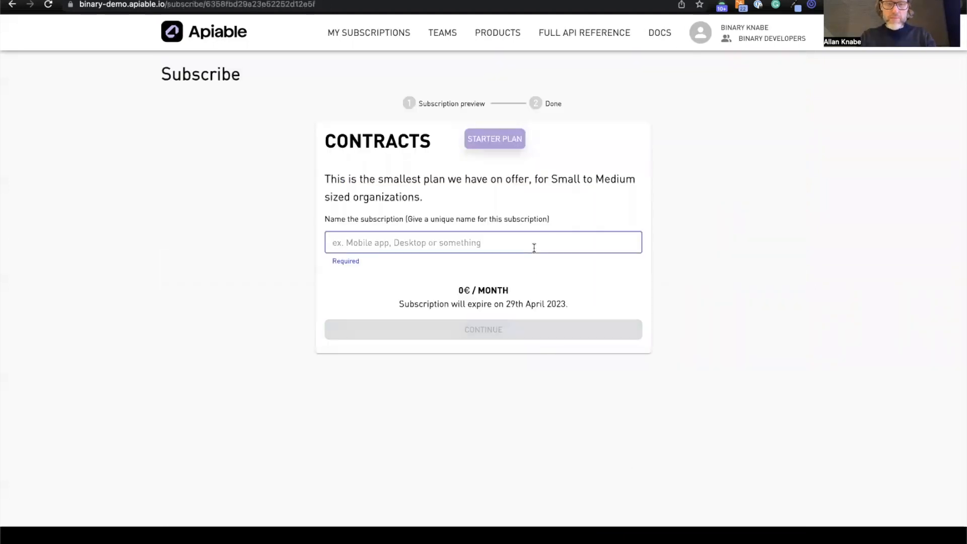
pyautogui.write('ATK 29.03 1')
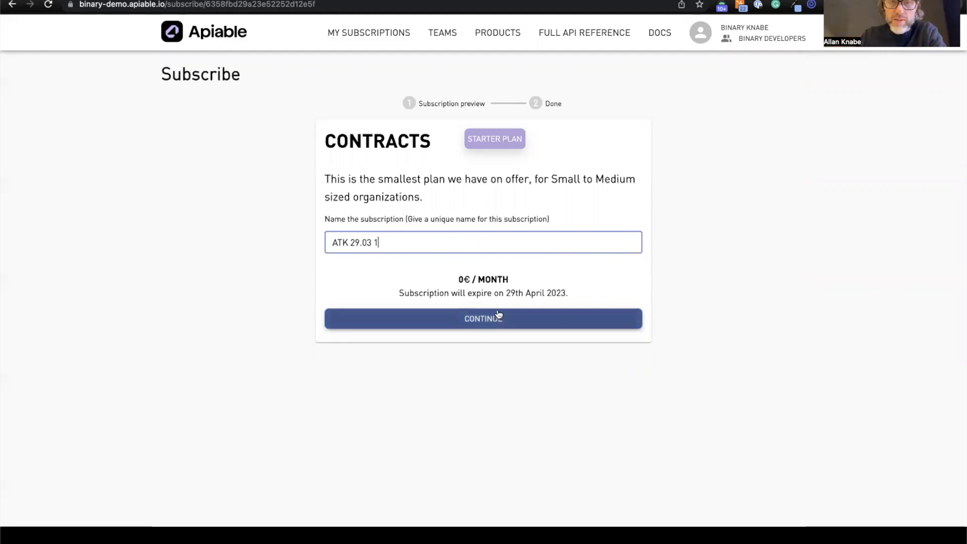
pyautogui.moveTo(454, 279); pyautogui.dragTo(540, 284)
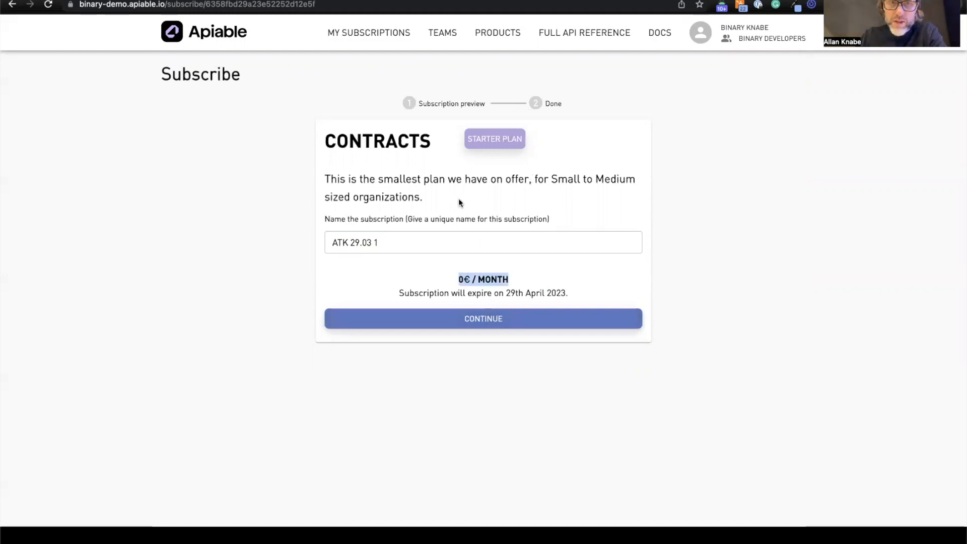
pyautogui.click(423, 281)
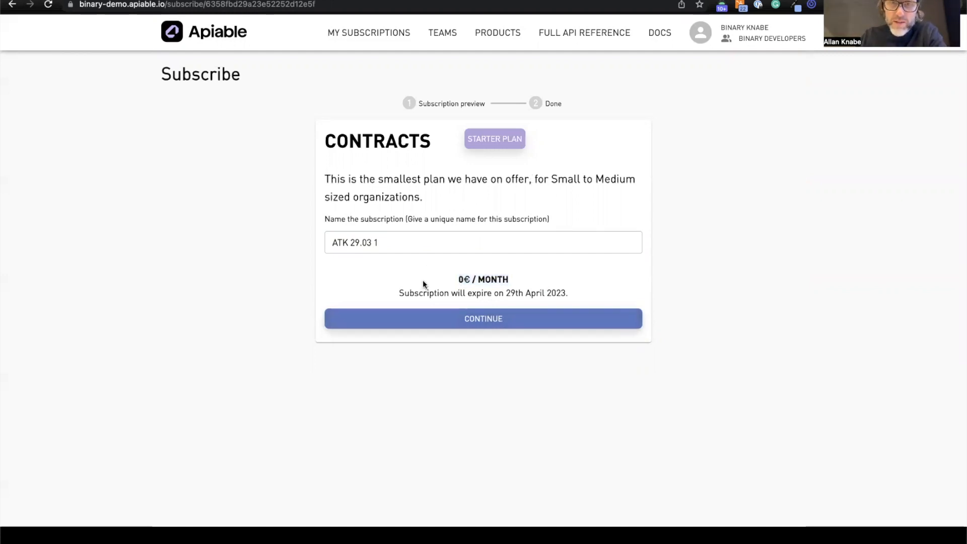
pyautogui.click(482, 324)
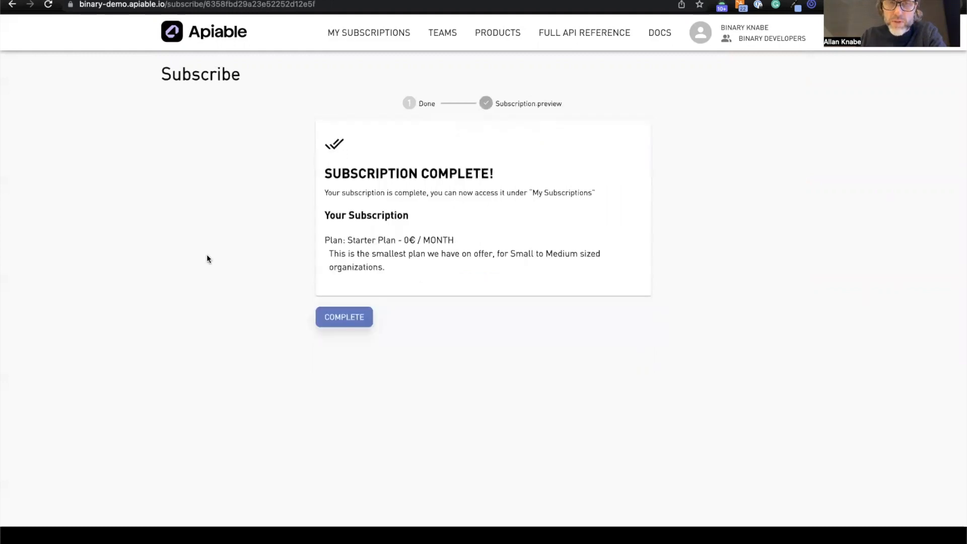
pyautogui.click(350, 317)
# - Review the new subscription's overview, billing and authorisation details, and check the list of own subscriptions
pyautogui.scroll(-3, 260, 252)
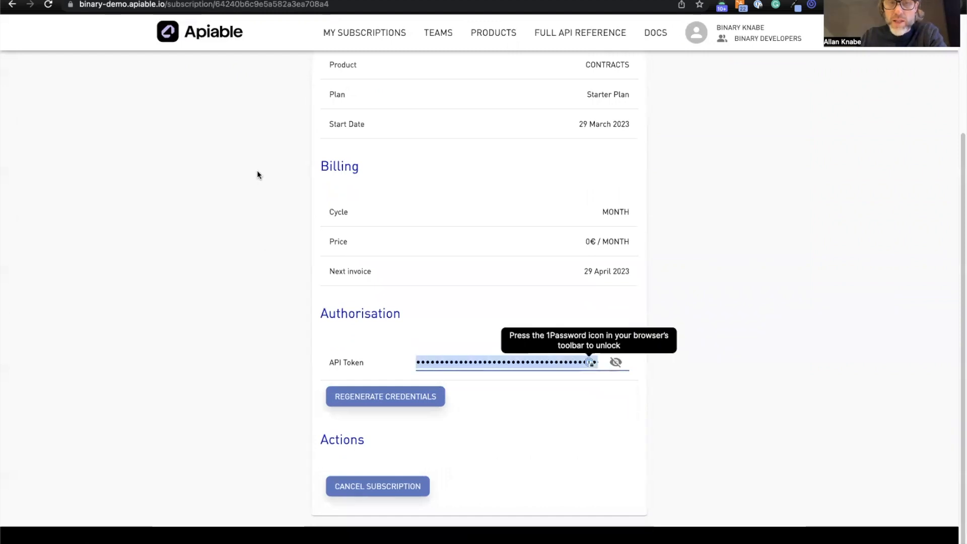
pyautogui.scroll(3, 257, 172)
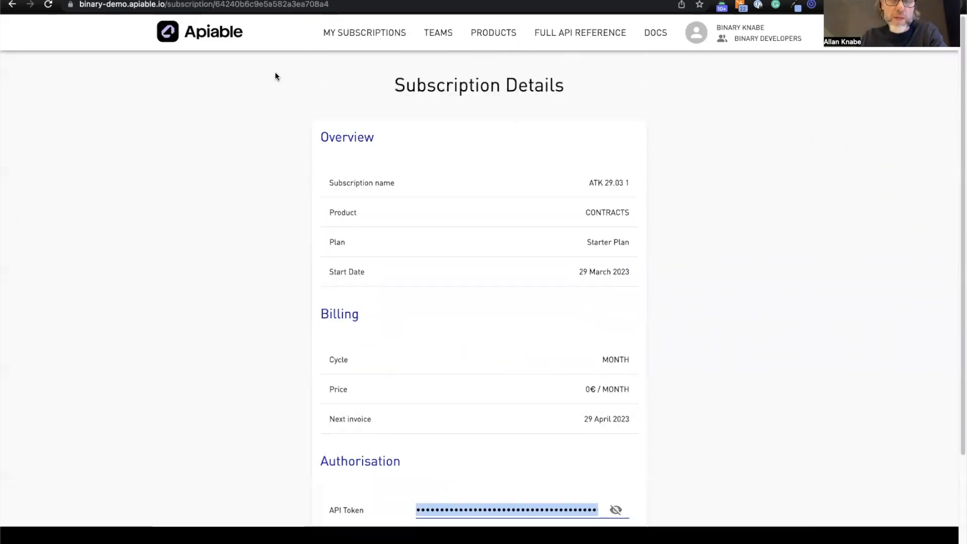
pyautogui.click(364, 33)
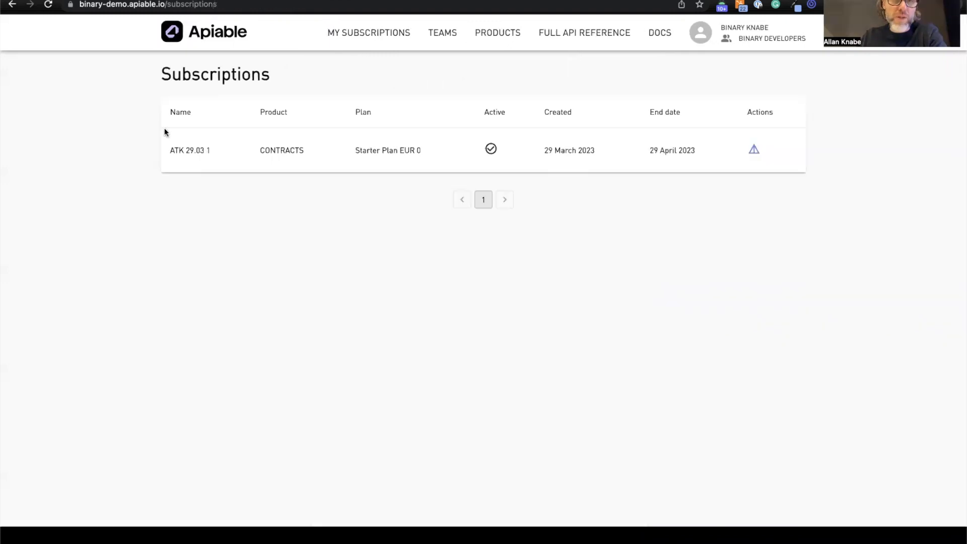
# - Switch to the Apiable dashboard, leave the Starter Plan, and look up the portal user's team membership
pyautogui.click(104, 1)
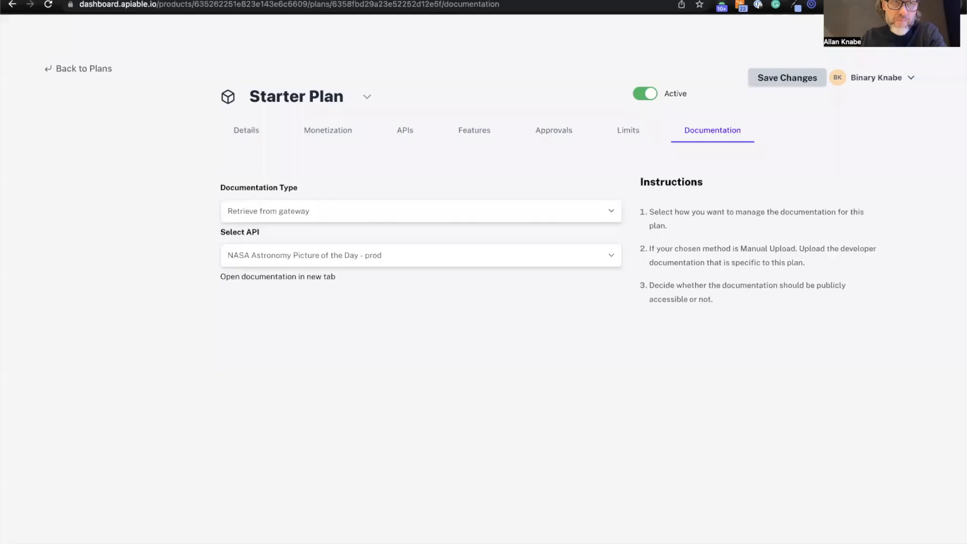
pyautogui.click(108, 69)
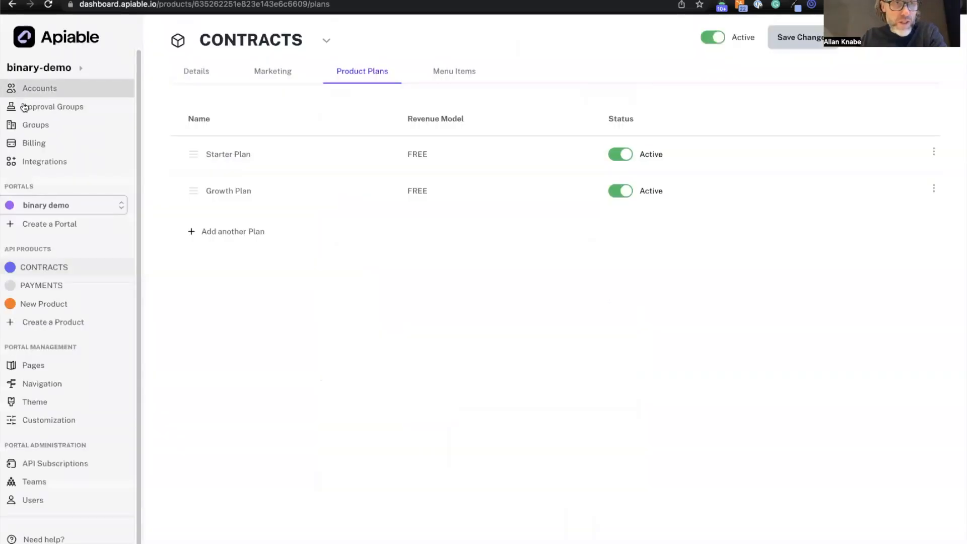
pyautogui.scroll(-1, 94, 224)
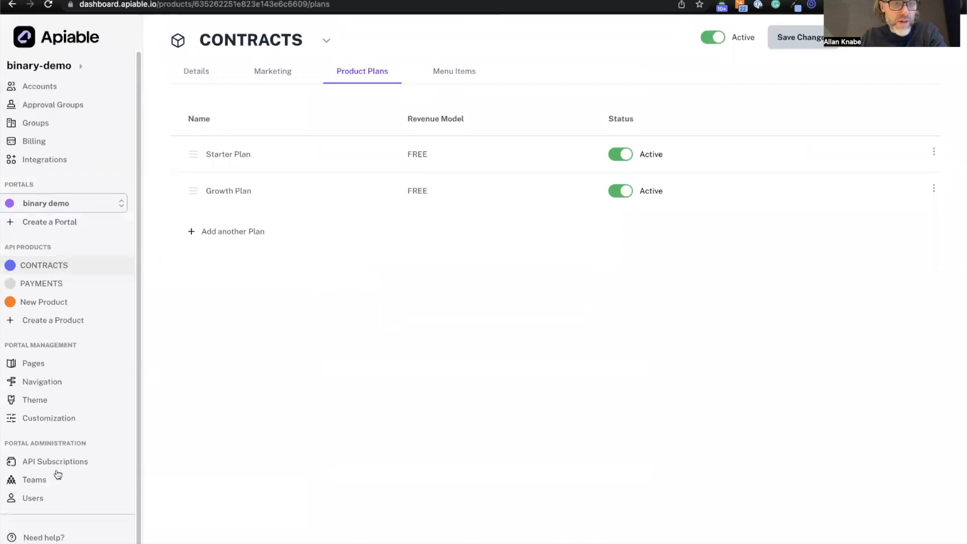
pyautogui.click(39, 495)
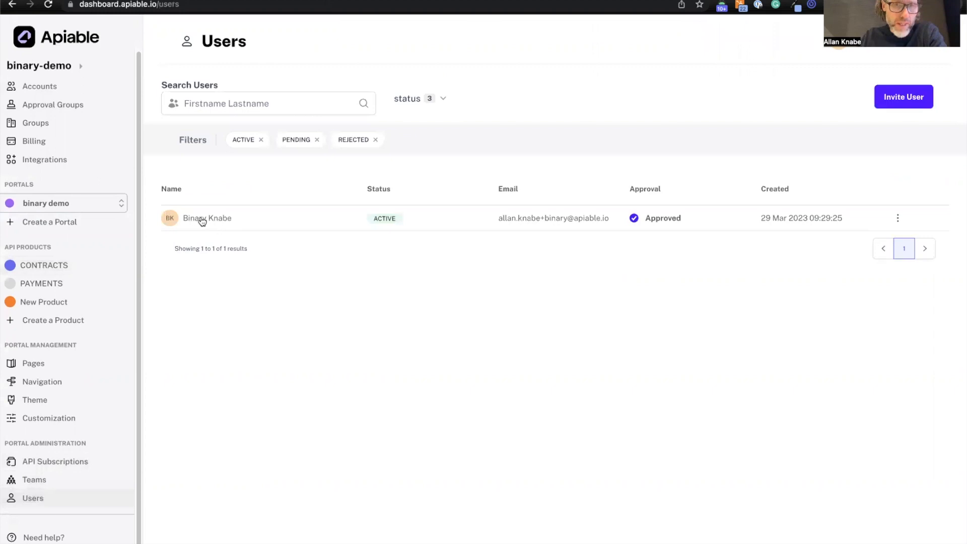
pyautogui.click(203, 219)
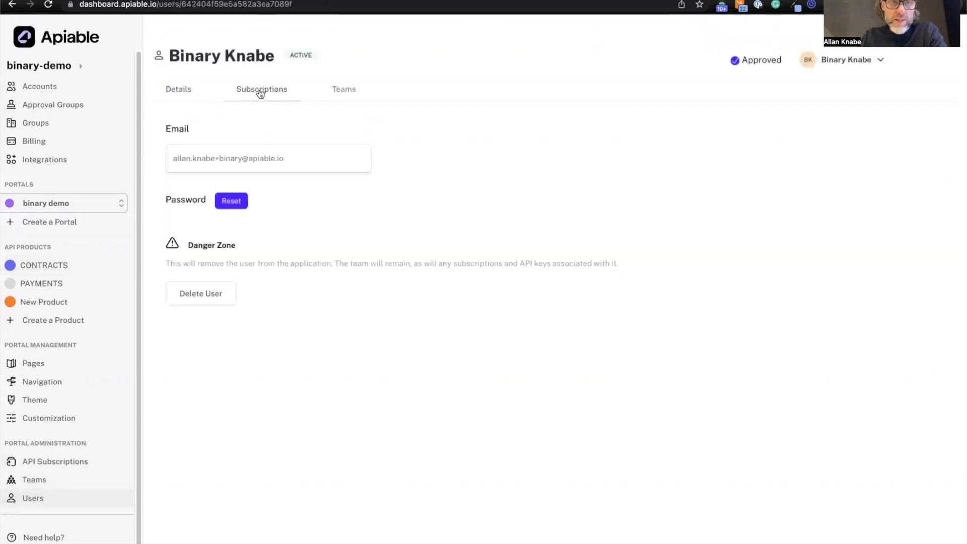
pyautogui.click(344, 93)
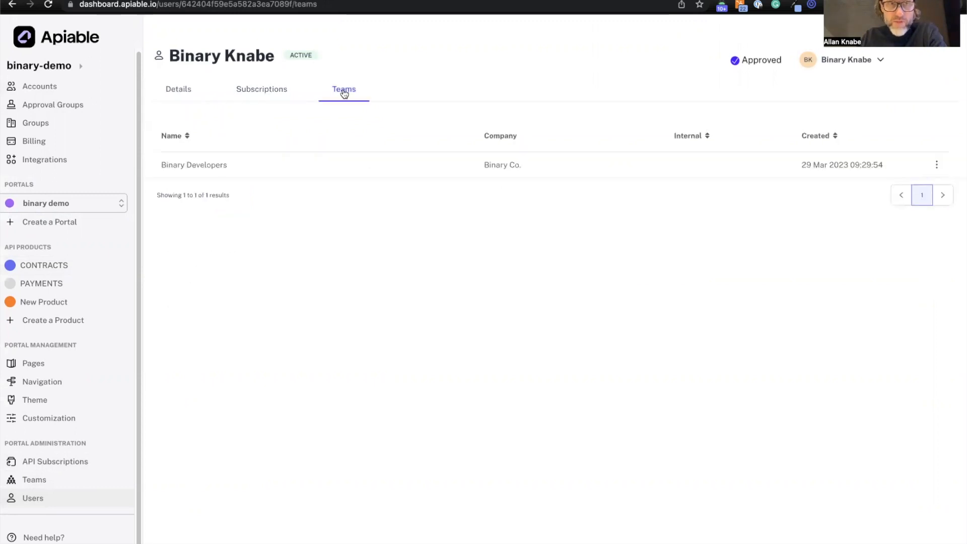
# - Examine the Binary Developers team's ATK 29.03 1 subscription, including its plan details and authorization credentials
pyautogui.click(206, 167)
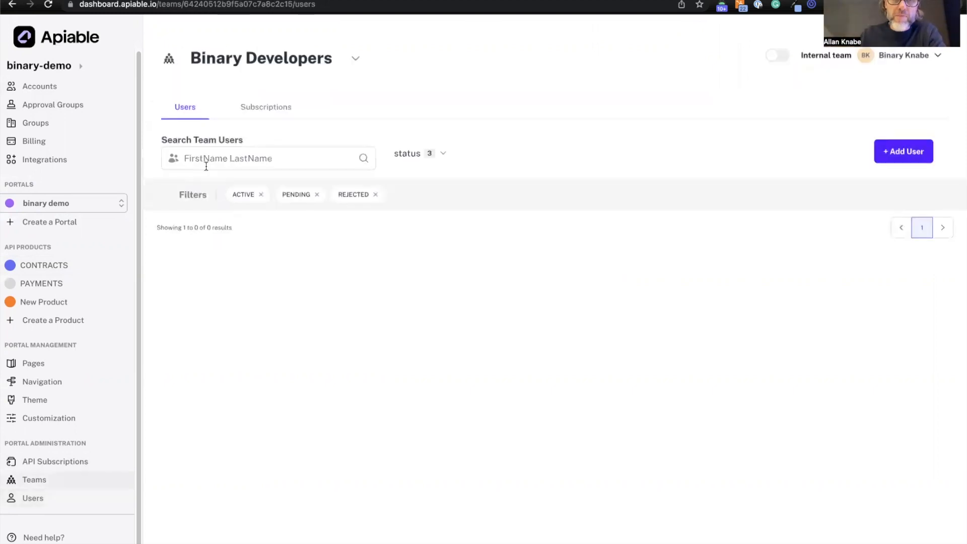
pyautogui.click(270, 109)
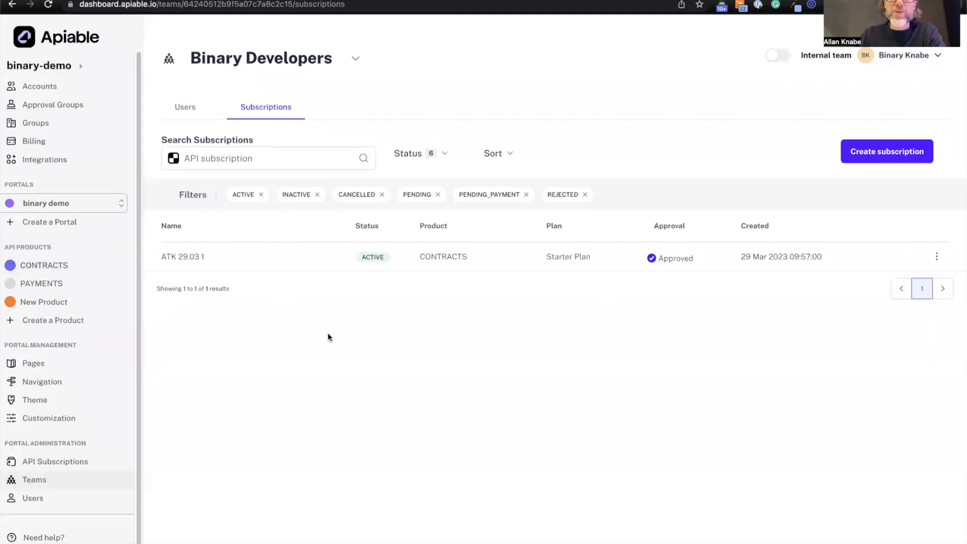
pyautogui.click(188, 257)
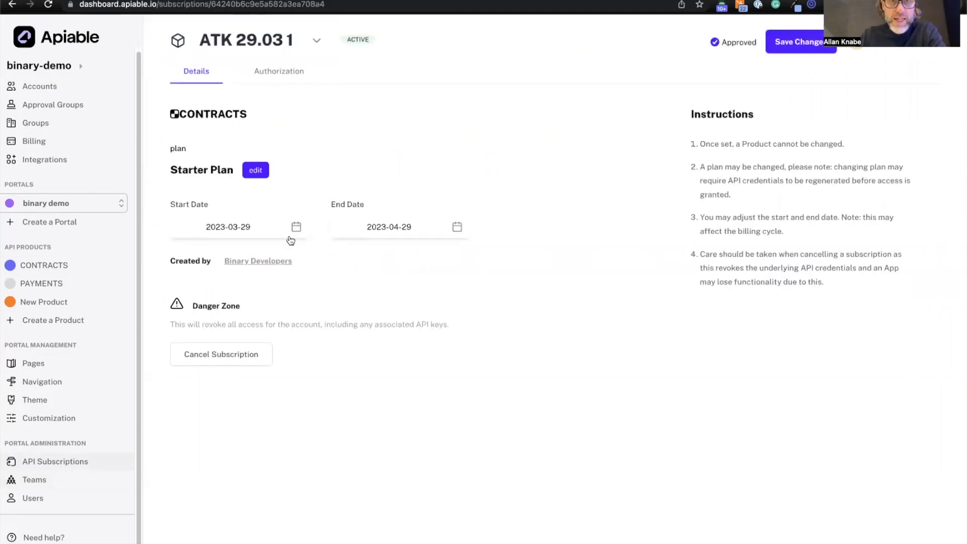
pyautogui.click(288, 74)
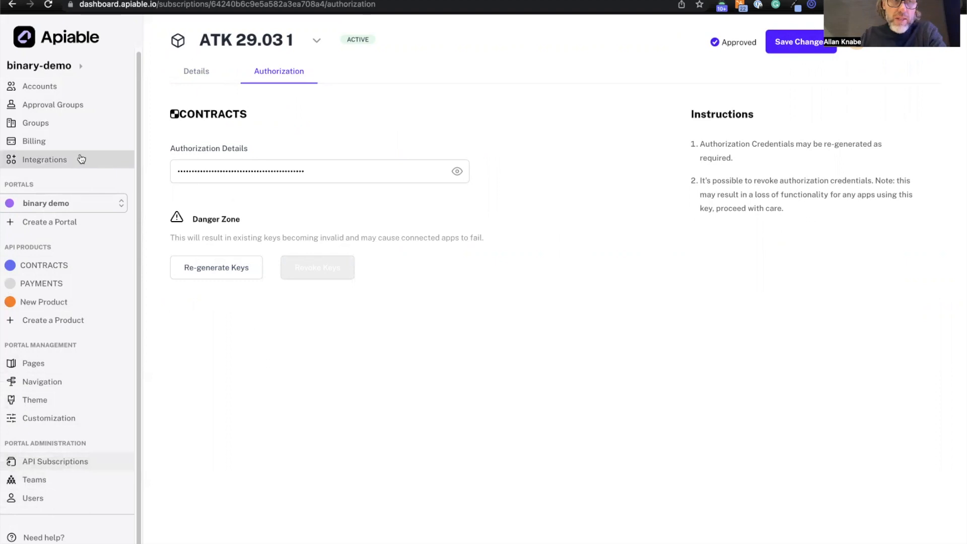
# - View the form for adding an organization account and cancel it without entering any details
pyautogui.click(49, 84)
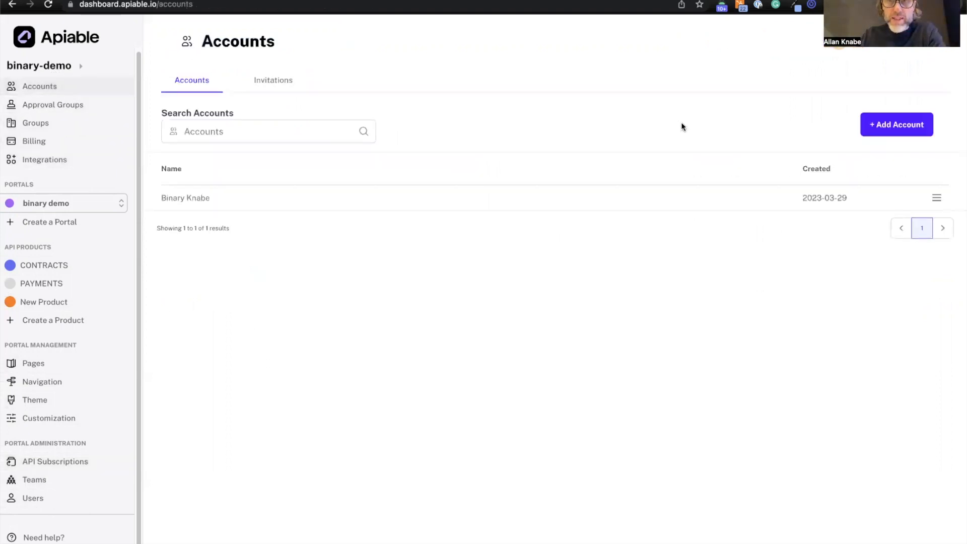
pyautogui.click(889, 128)
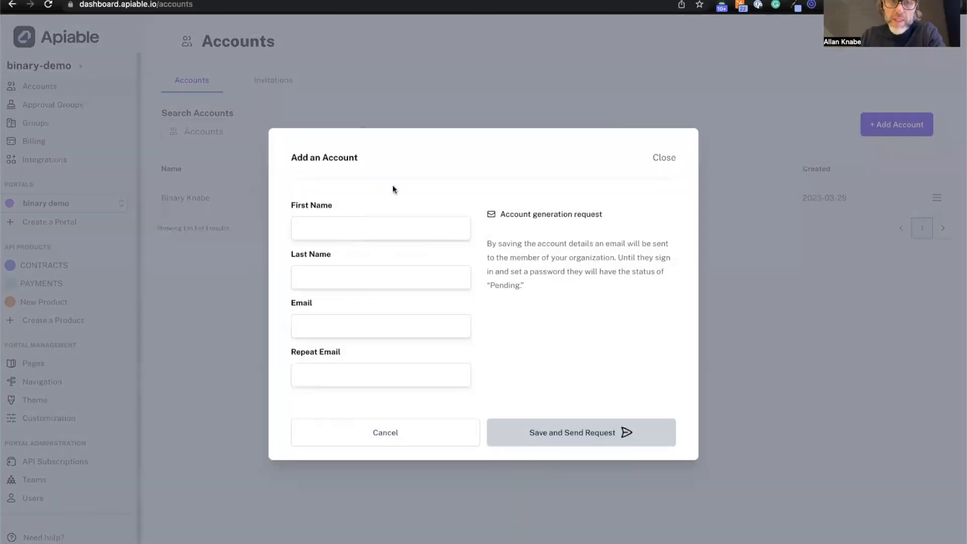
pyautogui.click(430, 426)
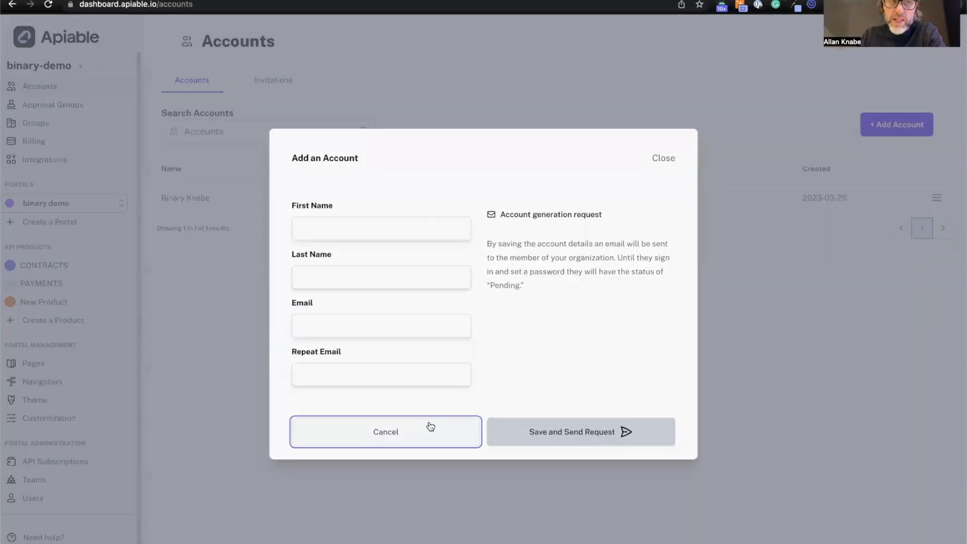
# - Create an approval group named "Binary Managers" with the listed account as its member and save it
pyautogui.click(94, 105)
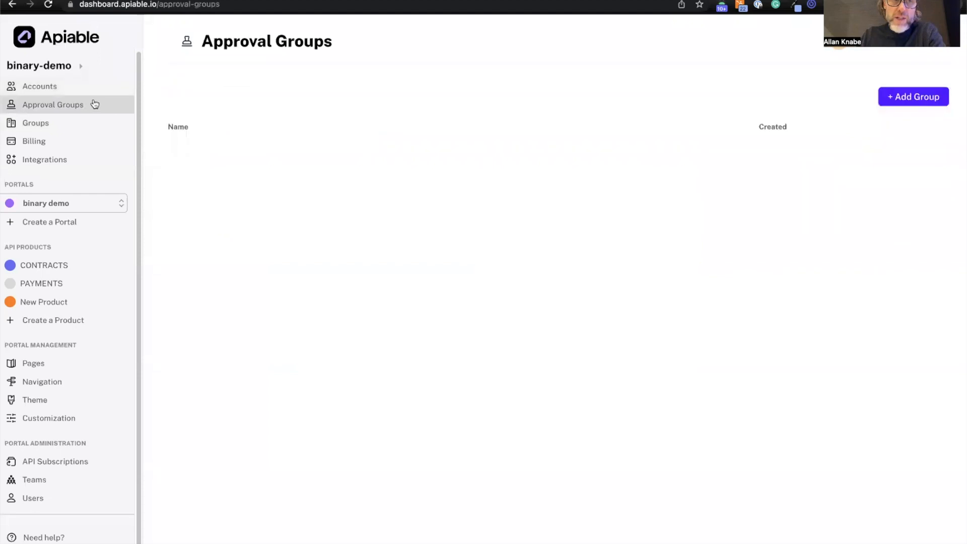
pyautogui.click(889, 98)
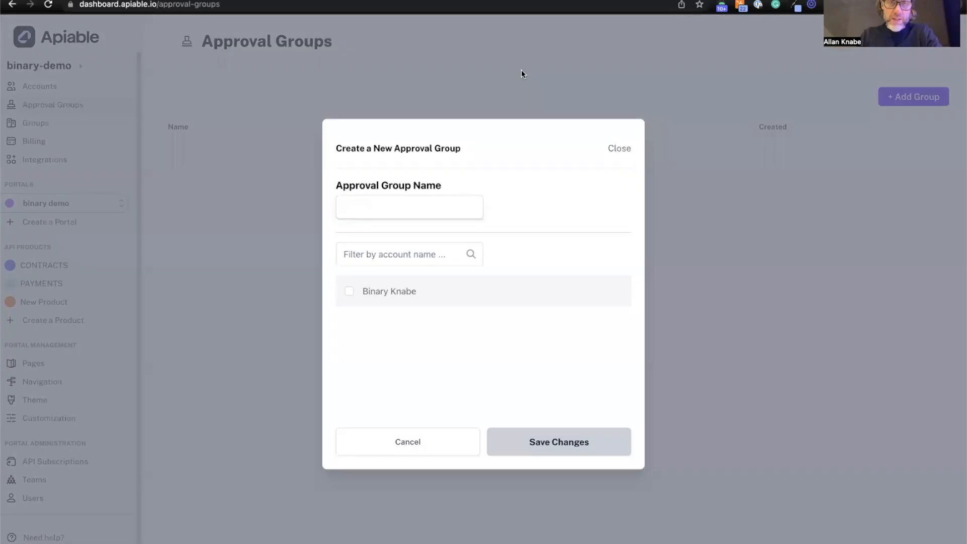
pyautogui.click(427, 203)
pyautogui.write('Binary Managers')
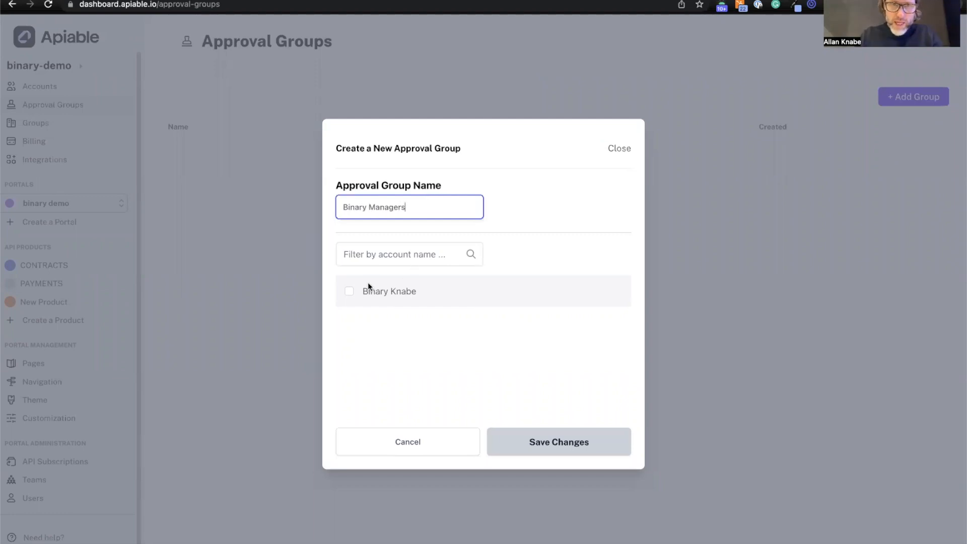
pyautogui.click(350, 292)
pyautogui.click(562, 443)
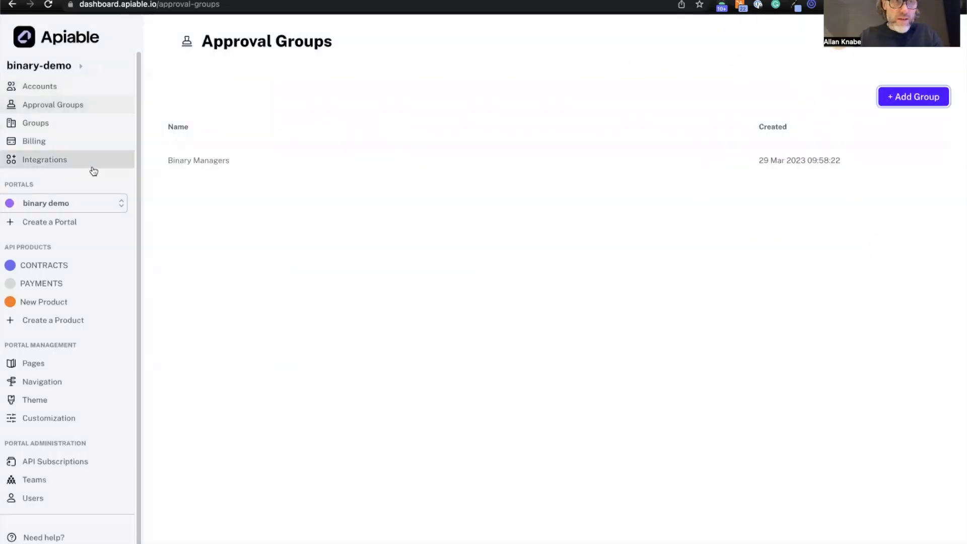
# - Review the organization's groups and its integrated API gateways
pyautogui.click(66, 130)
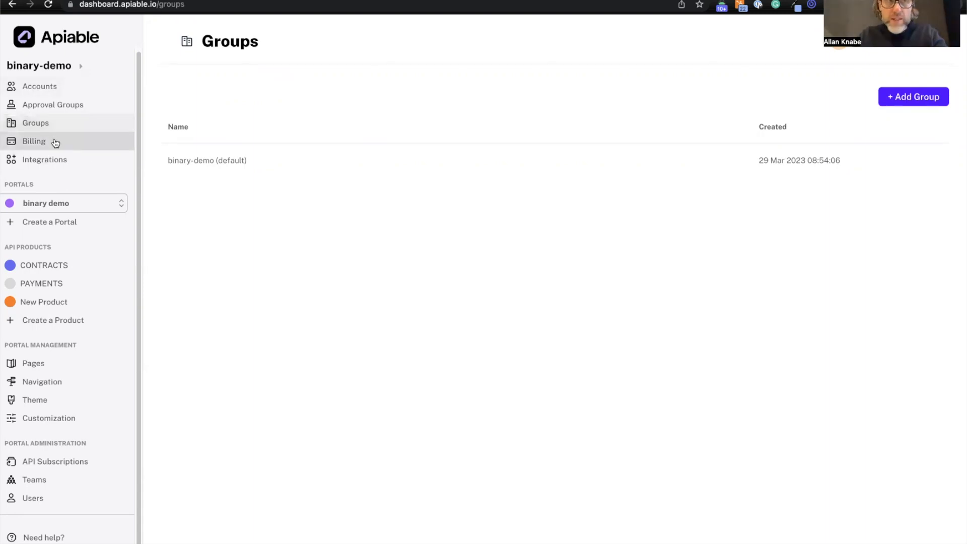
pyautogui.click(54, 158)
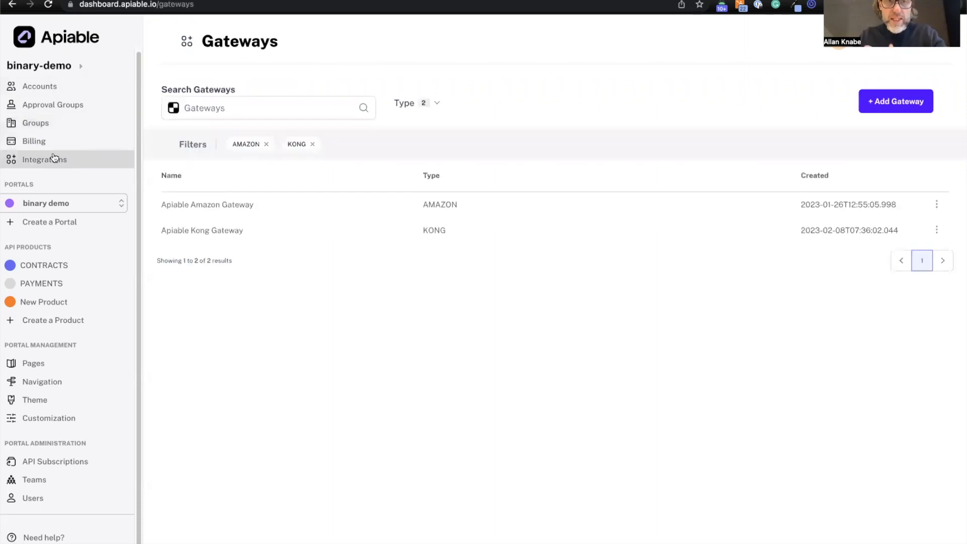